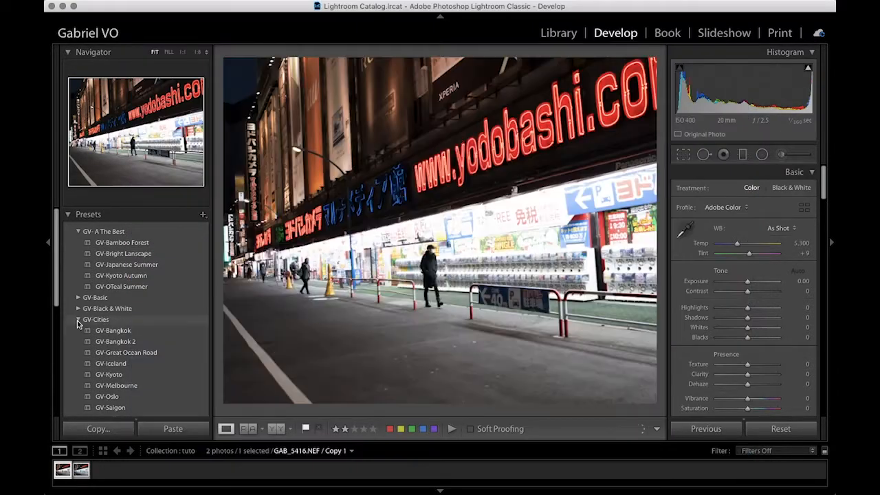
Apply the GV-Bamboo Forest preset from the A The Best group and compare the photo with its other version.
{"action": "left_click", "coordinate": [79, 321]}
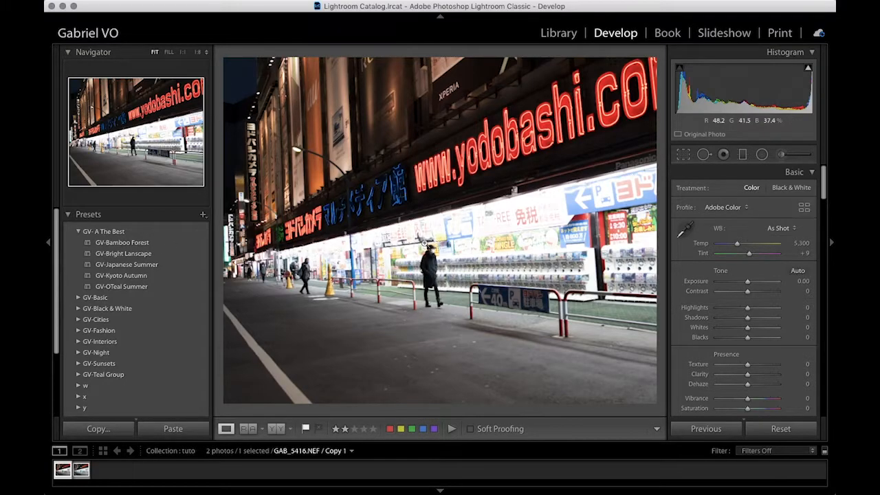
{"action": "left_click", "coordinate": [136, 245]}
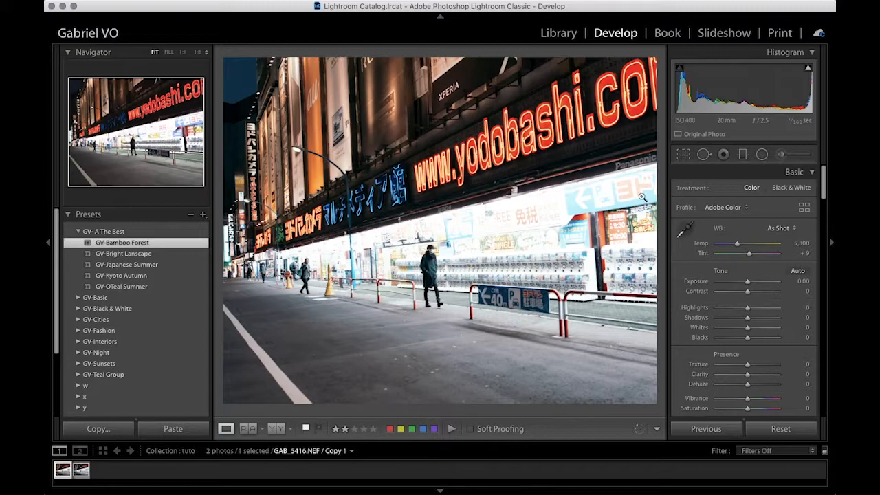
{"action": "left_click", "coordinate": [132, 244]}
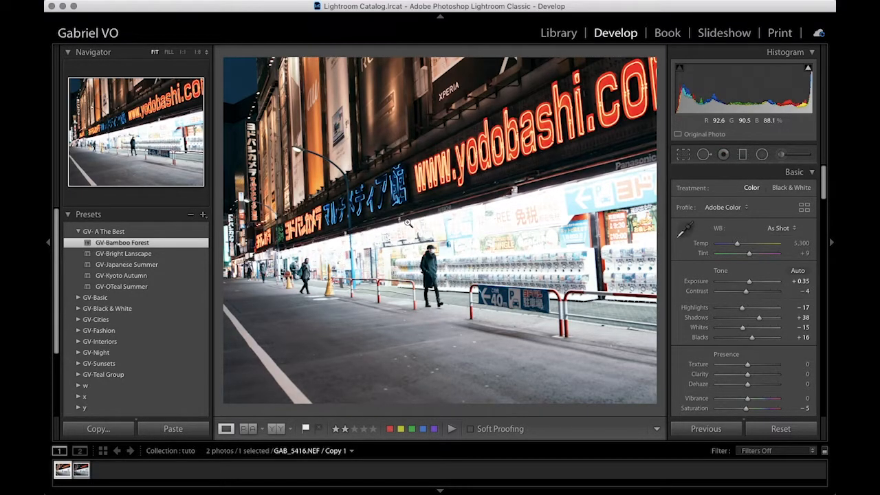
{"action": "key", "text": "Right"}
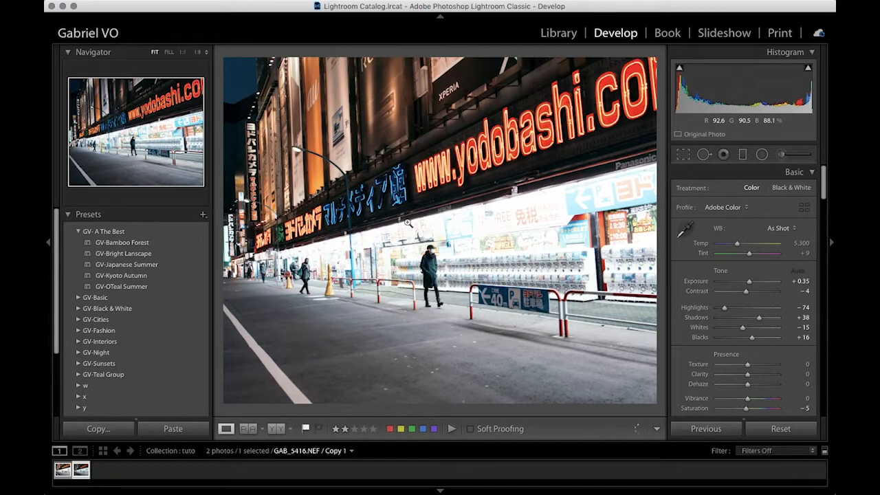
{"action": "key", "text": "Left"}
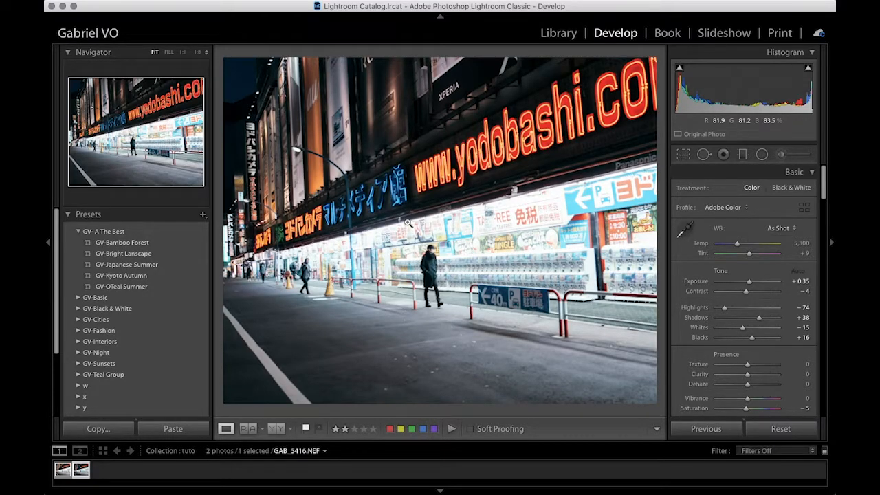
{"action": "key", "text": "Left"}
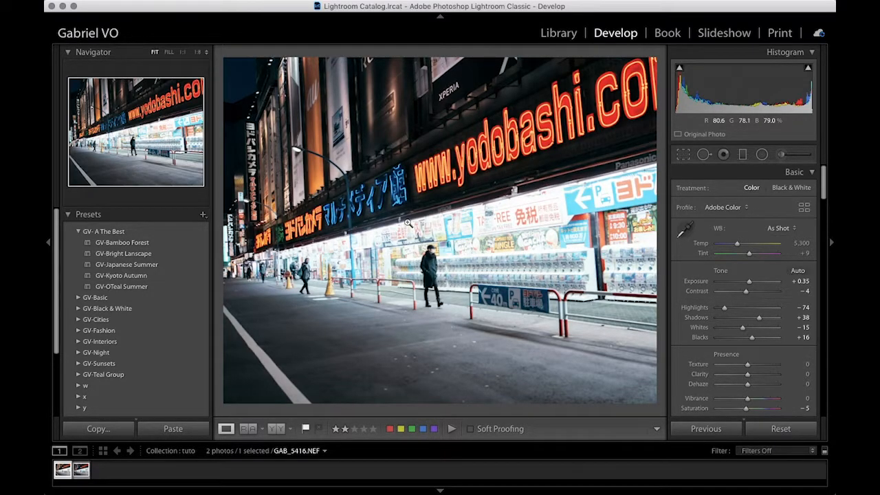
{"action": "key", "text": "Right"}
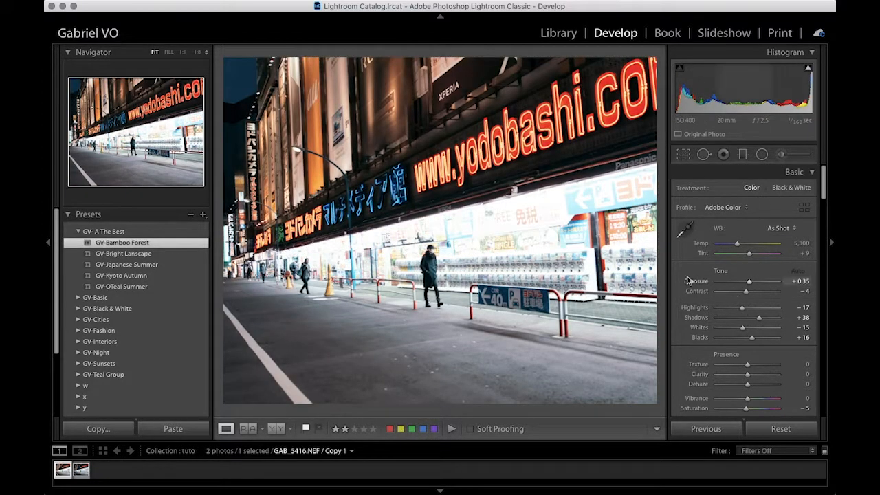
Reset the photo's overall exposure and set it to +0.10.
{"action": "left_click_drag", "start_coordinate": [749, 282], "coordinate": [747, 284]}
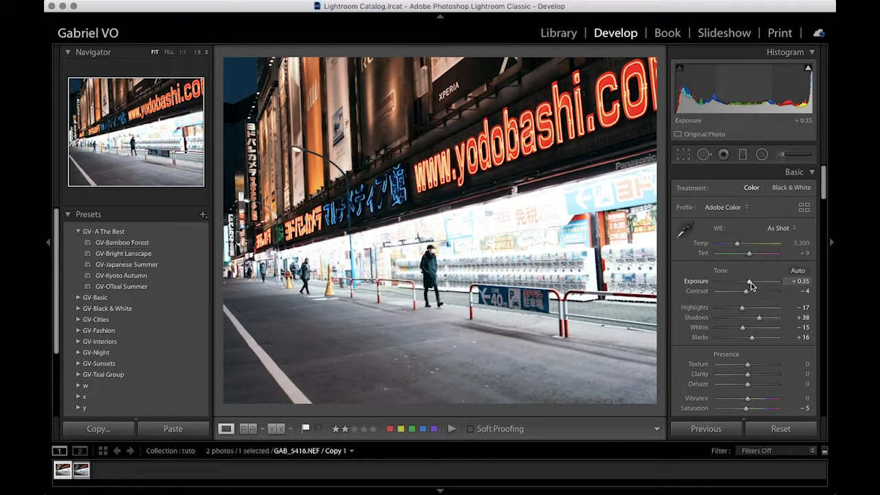
{"action": "double_click", "coordinate": [749, 282]}
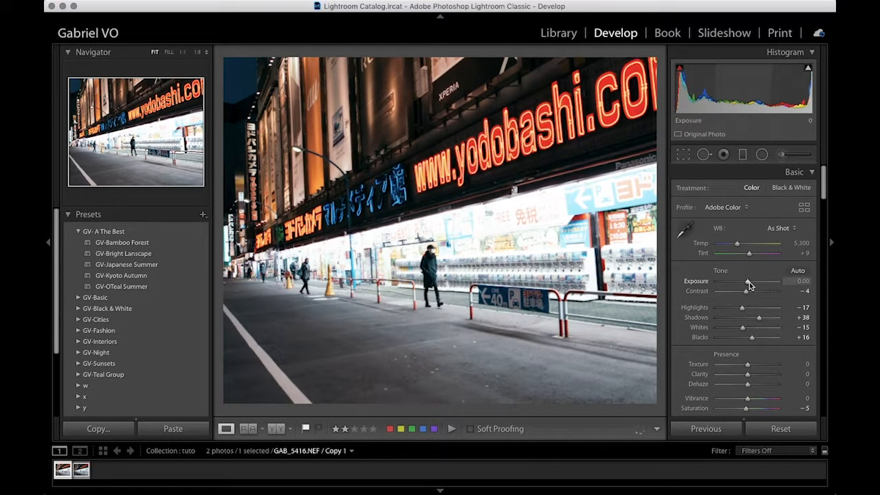
{"action": "left_click_drag", "start_coordinate": [749, 281], "coordinate": [750, 282]}
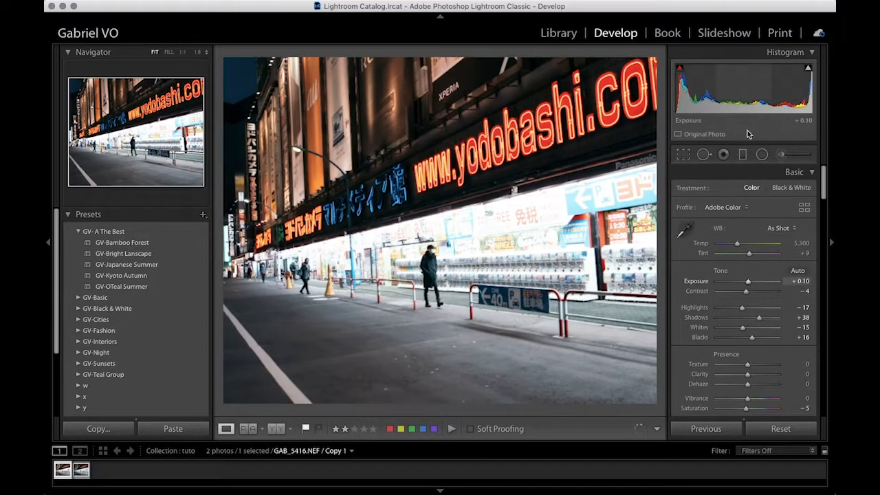
Draw a diagonal graduated filter over the upper-left building facade, with Temp −25 and Exposure −0.72.
{"action": "left_click", "coordinate": [743, 154]}
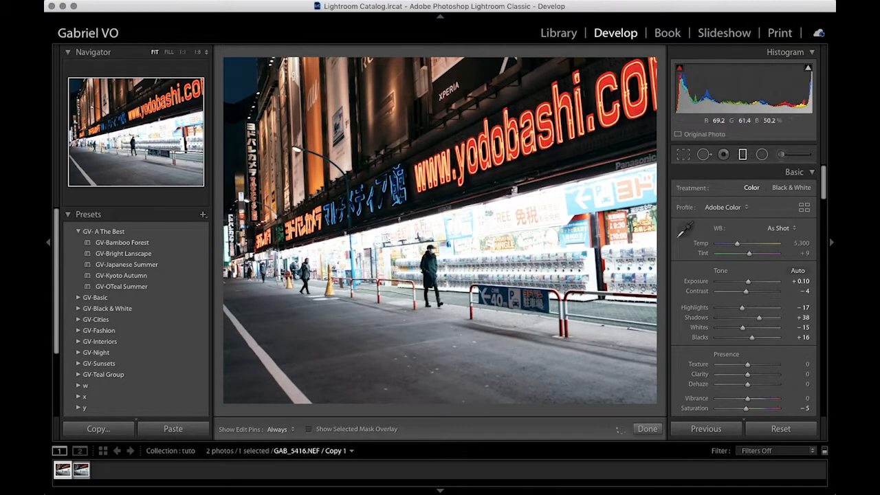
{"action": "left_click_drag", "start_coordinate": [293, 76], "coordinate": [378, 235]}
{"action": "left_click_drag", "start_coordinate": [748, 227], "coordinate": [739, 204]}
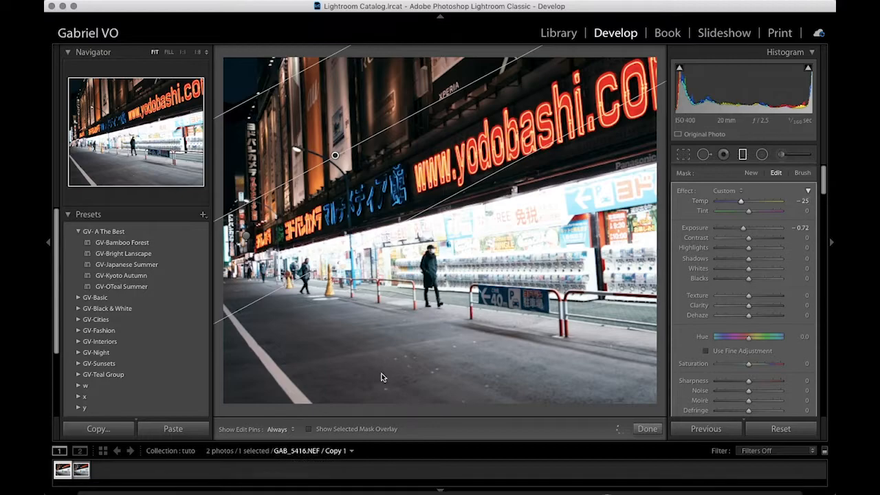
Using the mask overlay as a guide, shift the facade gradient up and align its angle with the sign, then finish the filter.
{"action": "left_click", "coordinate": [345, 430]}
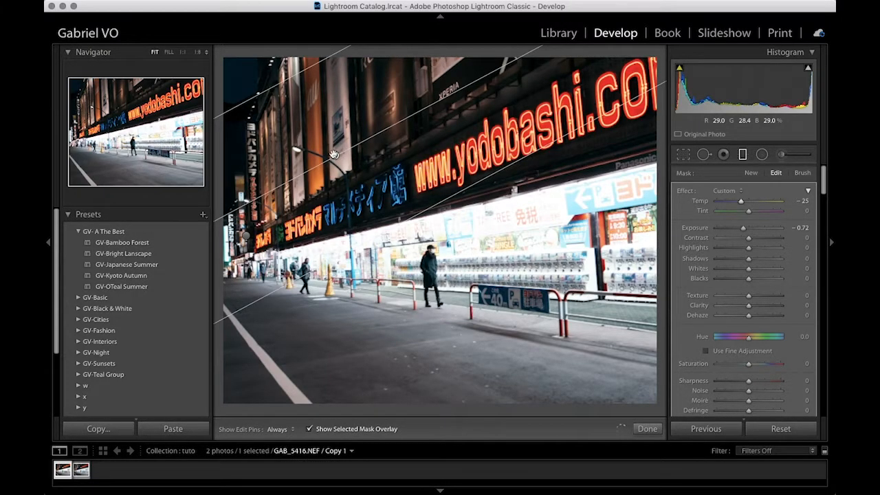
{"action": "mouse_move", "coordinate": [334, 155]}
{"action": "left_click_drag", "start_coordinate": [334, 155], "coordinate": [315, 121]}
{"action": "left_click_drag", "start_coordinate": [355, 204], "coordinate": [357, 230]}
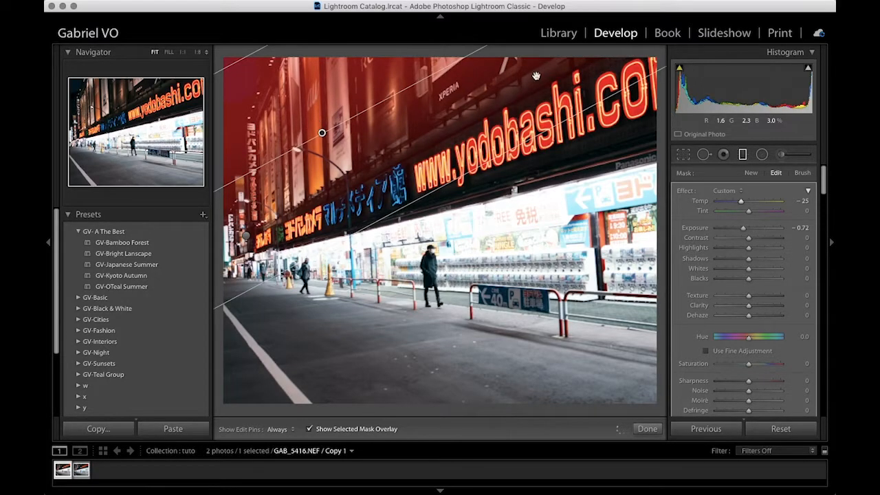
{"action": "left_click_drag", "start_coordinate": [453, 63], "coordinate": [453, 69]}
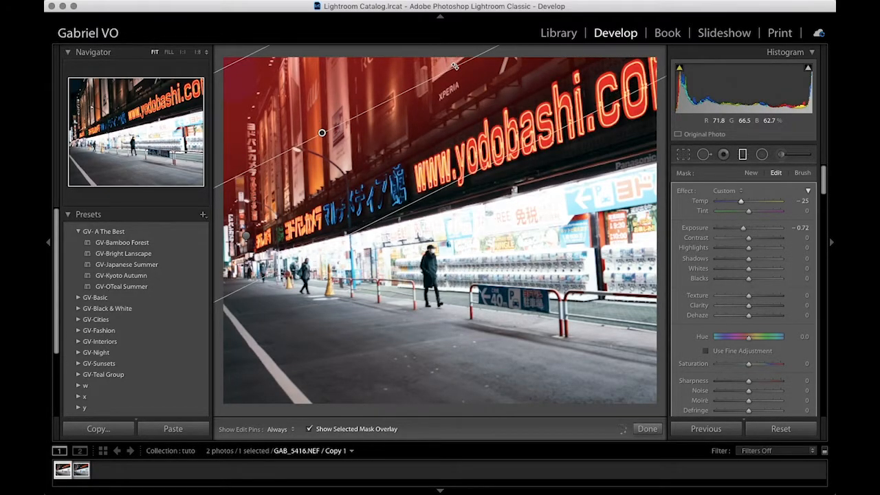
{"action": "left_click", "coordinate": [325, 430]}
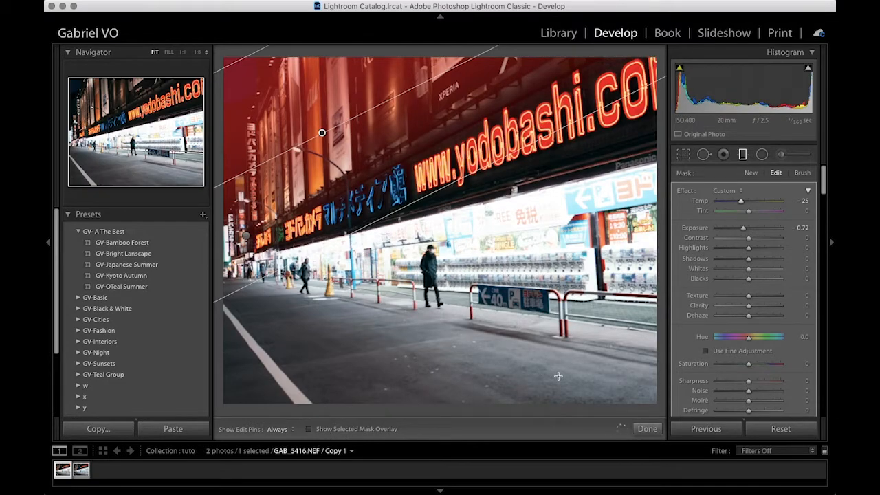
{"action": "left_click", "coordinate": [643, 429]}
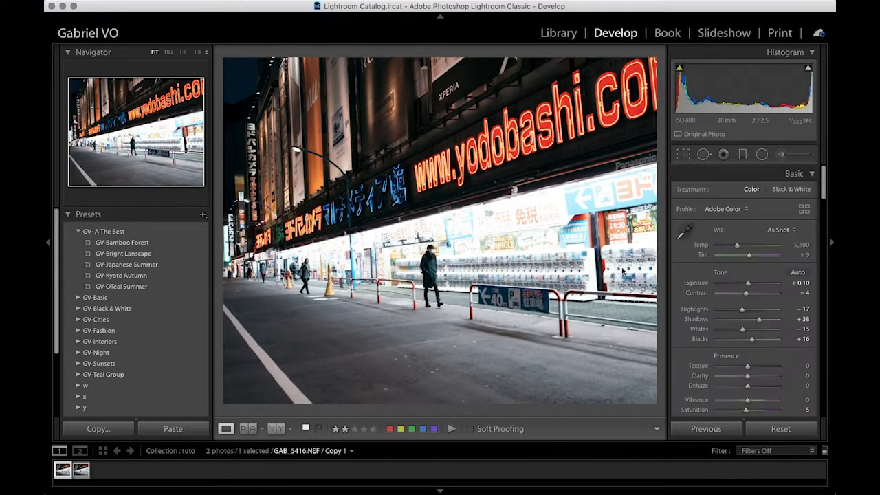
Draw a second graduated filter rising from the street foreground and tilt it to follow the road.
{"action": "left_click", "coordinate": [742, 156]}
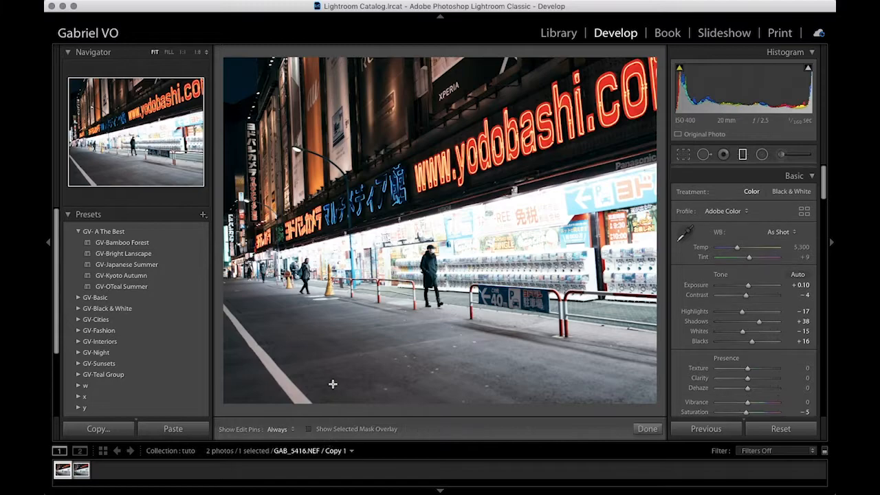
{"action": "left_click_drag", "start_coordinate": [332, 383], "coordinate": [353, 313]}
{"action": "left_click_drag", "start_coordinate": [374, 242], "coordinate": [360, 227]}
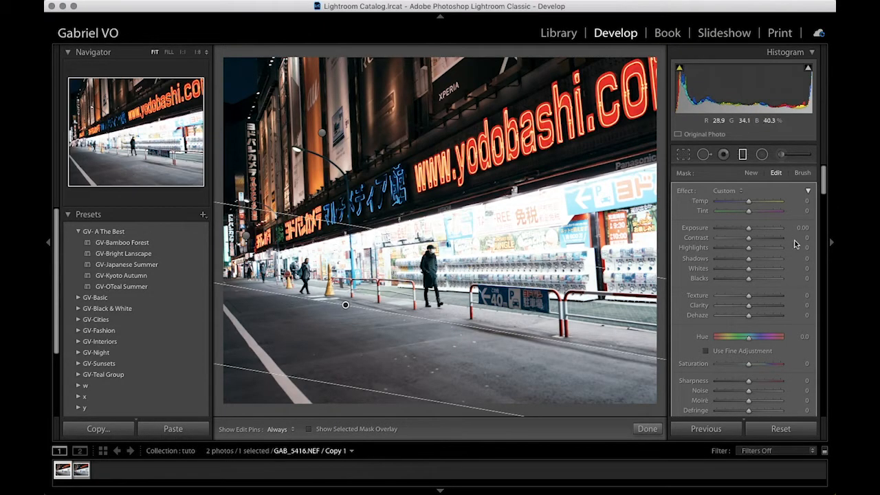
Set the street gradient to Exposure −0.64, Contrast 12, Highlights −9 and Clarity 7, and finish the filter.
{"action": "left_click_drag", "start_coordinate": [750, 232], "coordinate": [749, 240]}
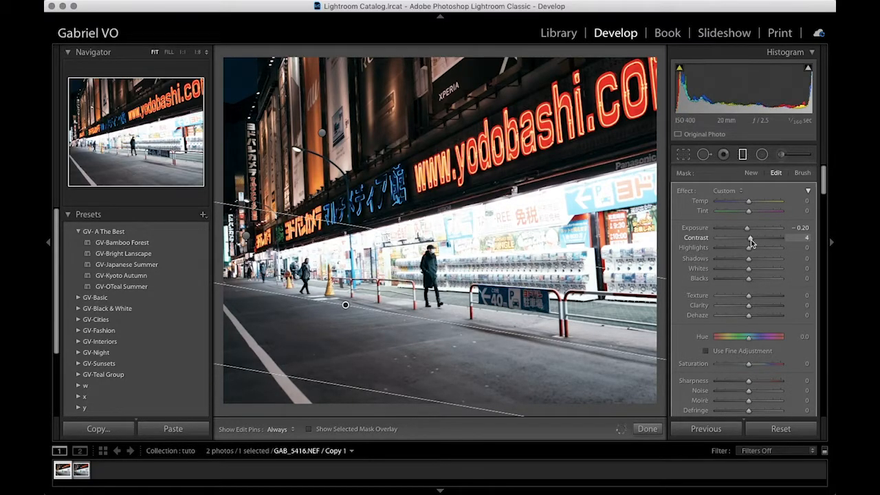
{"action": "left_click_drag", "start_coordinate": [751, 239], "coordinate": [747, 252]}
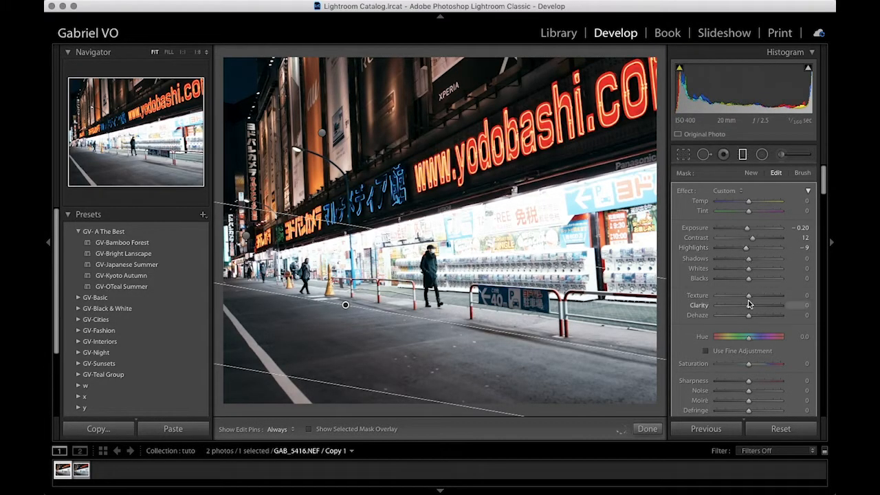
{"action": "left_click_drag", "start_coordinate": [748, 305], "coordinate": [799, 314]}
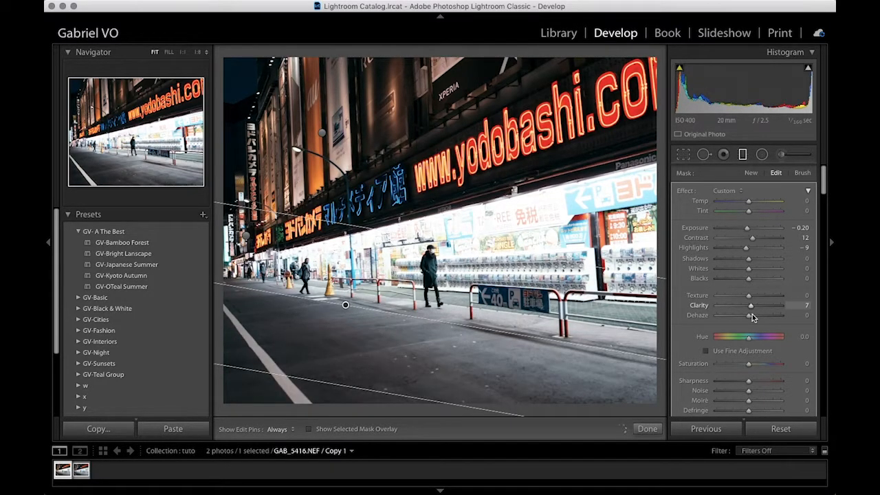
{"action": "left_click_drag", "start_coordinate": [746, 228], "coordinate": [744, 229]}
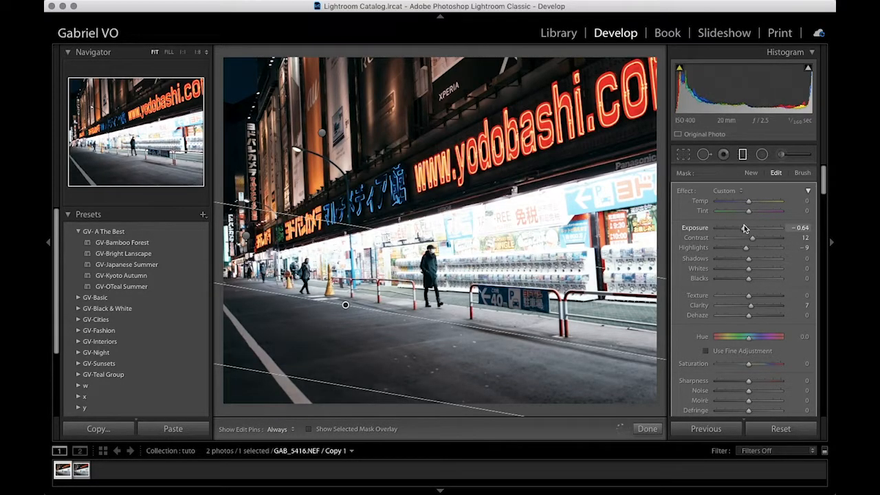
{"action": "left_click", "coordinate": [647, 428]}
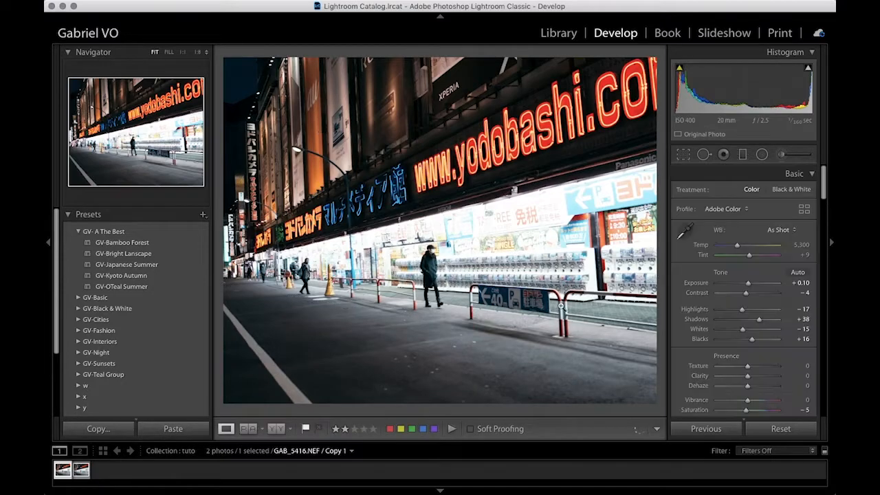
Place a wide radial filter around the pedestrian and lit storefront, adjusting its position, tilt and size to span most of the photo.
{"action": "key", "text": "m"}
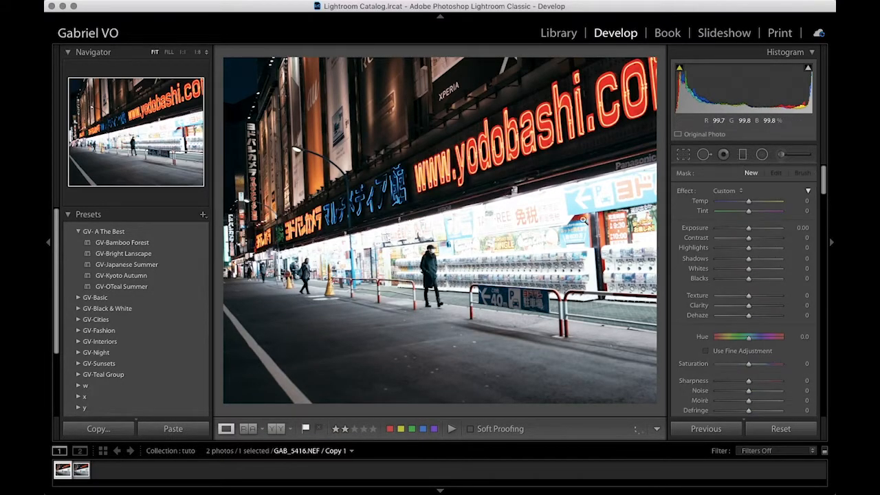
{"action": "key", "text": "m"}
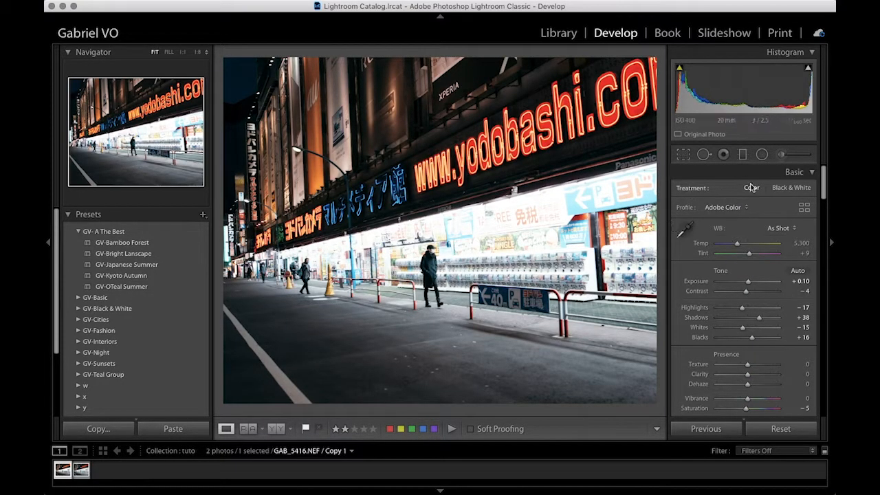
{"action": "left_click", "coordinate": [761, 154]}
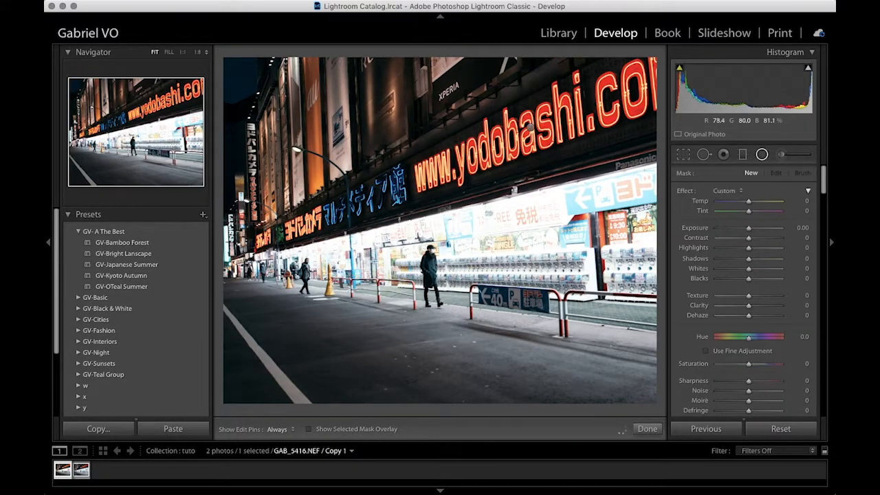
{"action": "left_click_drag", "start_coordinate": [454, 295], "coordinate": [559, 341]}
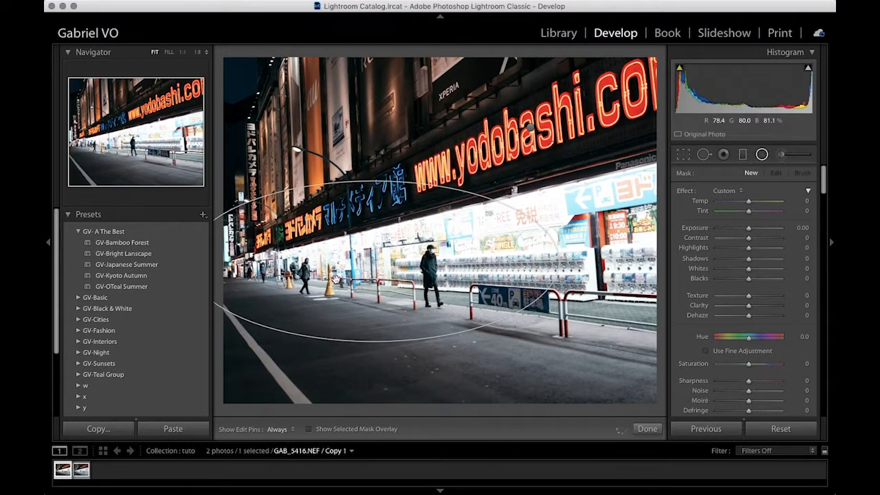
{"action": "left_click_drag", "start_coordinate": [371, 262], "coordinate": [445, 266]}
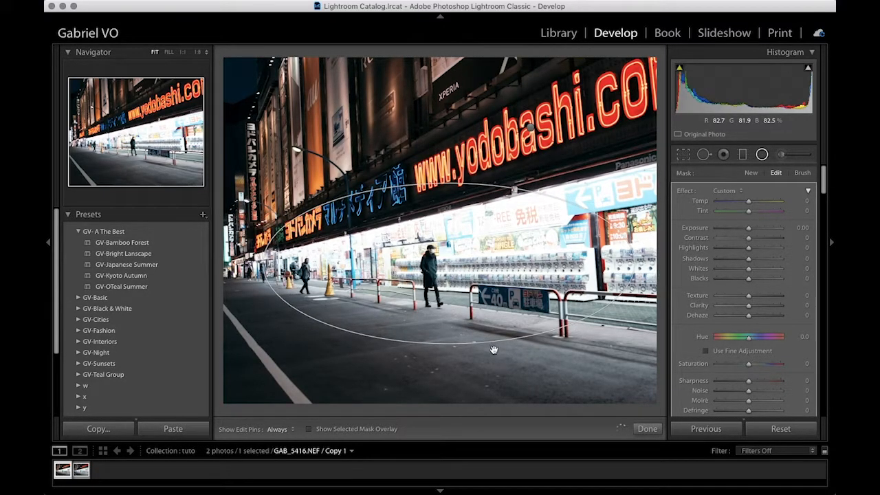
{"action": "left_click_drag", "start_coordinate": [517, 325], "coordinate": [517, 336]}
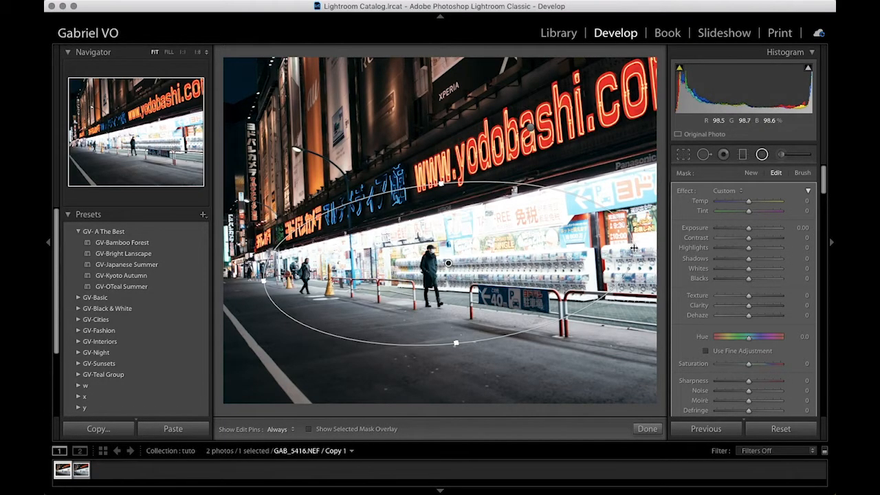
{"action": "left_click_drag", "start_coordinate": [632, 246], "coordinate": [702, 254]}
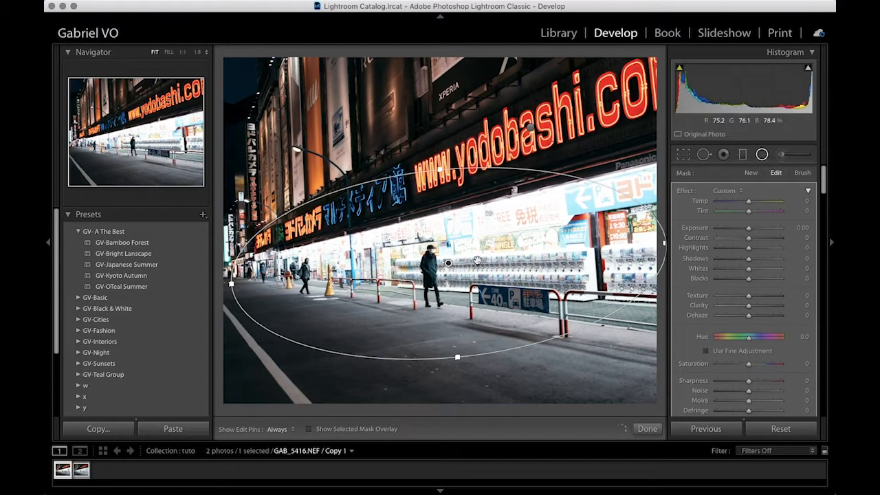
{"action": "left_click_drag", "start_coordinate": [449, 262], "coordinate": [476, 261]}
{"action": "left_click_drag", "start_coordinate": [257, 284], "coordinate": [242, 284]}
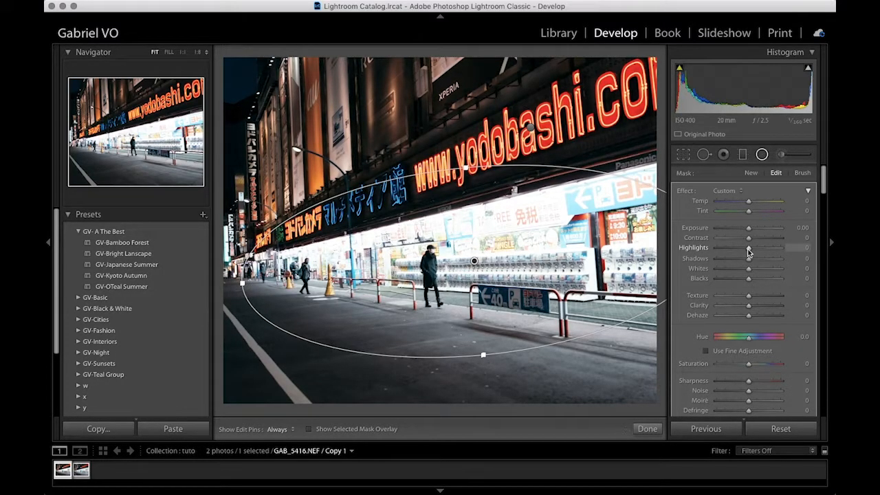
Set the storefront radial filter to Highlights −10 and Temp −6.
{"action": "left_click_drag", "start_coordinate": [748, 250], "coordinate": [745, 250]}
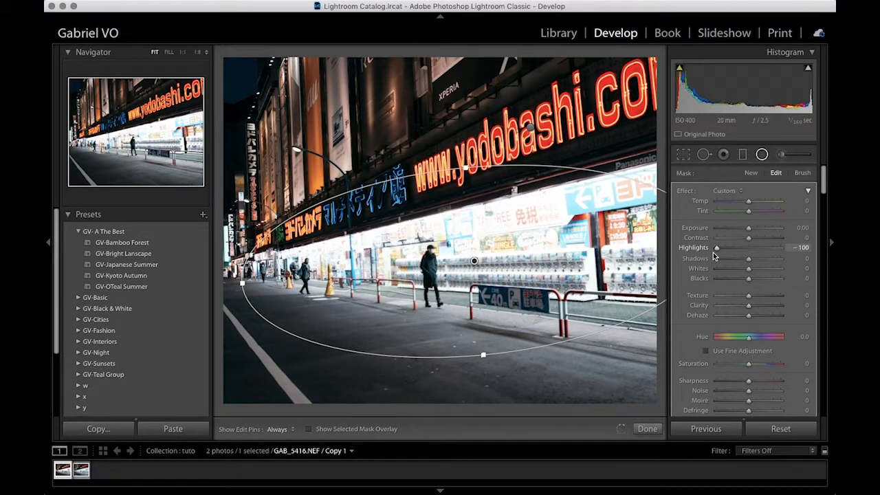
{"action": "left_click_drag", "start_coordinate": [712, 252], "coordinate": [746, 261]}
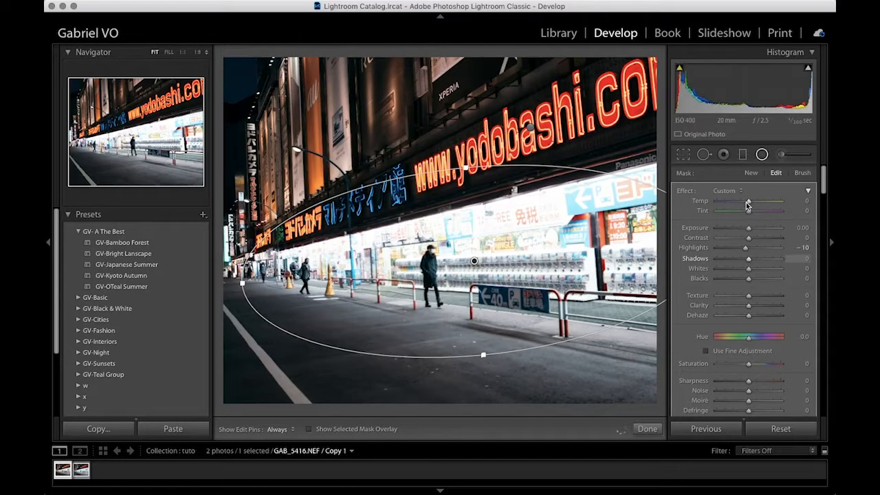
{"action": "left_click_drag", "start_coordinate": [747, 205], "coordinate": [746, 204]}
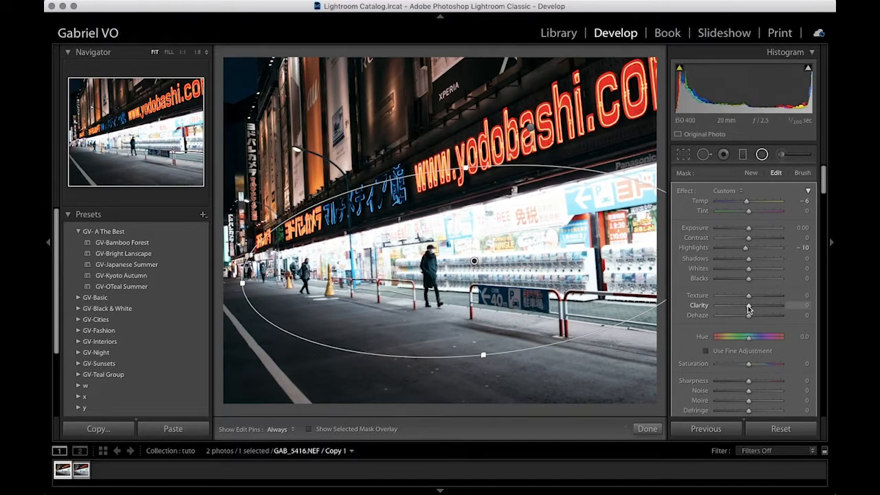
Soften the storefront radial filter with Clarity −35, Dehaze −5 and Feather 77.
{"action": "scroll", "coordinate": [749, 308], "scroll_direction": "down", "scroll_amount": 3}
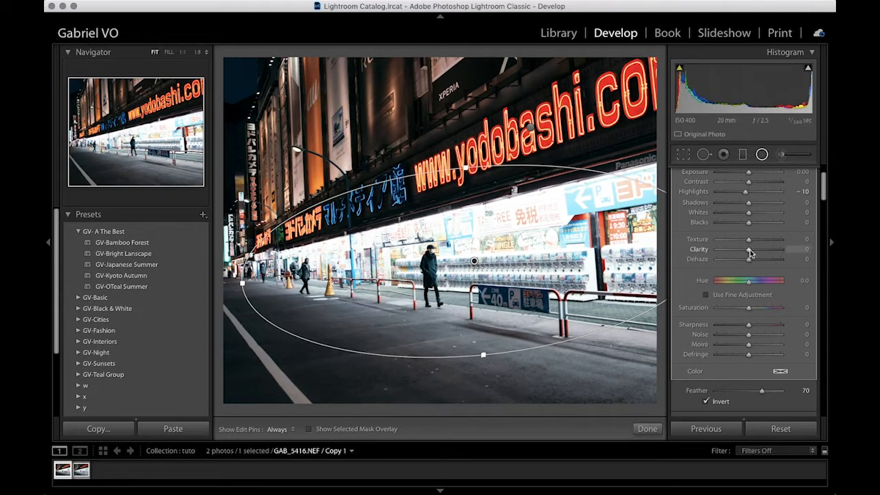
{"action": "left_click_drag", "start_coordinate": [749, 253], "coordinate": [729, 257]}
{"action": "mouse_move", "coordinate": [728, 256]}
{"action": "left_mouse_down"}
{"action": "mouse_move", "coordinate": [690, 259]}
{"action": "mouse_move", "coordinate": [763, 261]}
{"action": "mouse_move", "coordinate": [734, 258]}
{"action": "mouse_move", "coordinate": [739, 264]}
{"action": "left_mouse_up"}
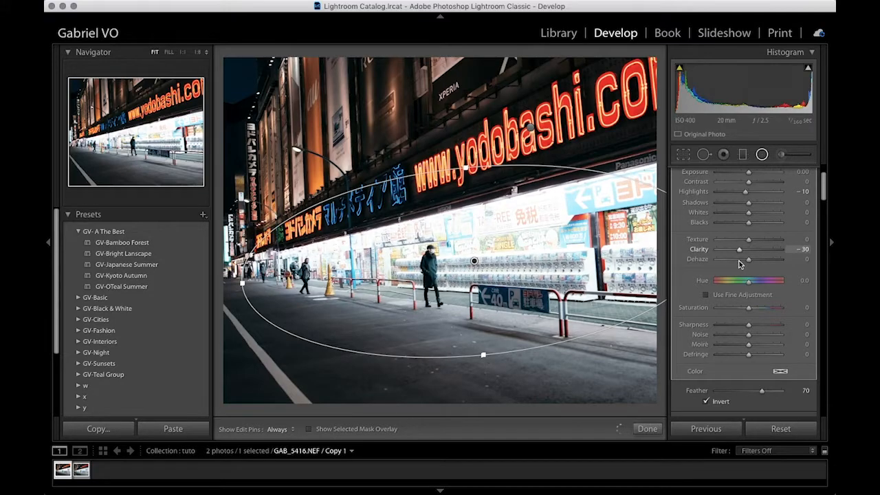
{"action": "left_click_drag", "start_coordinate": [737, 262], "coordinate": [736, 263]}
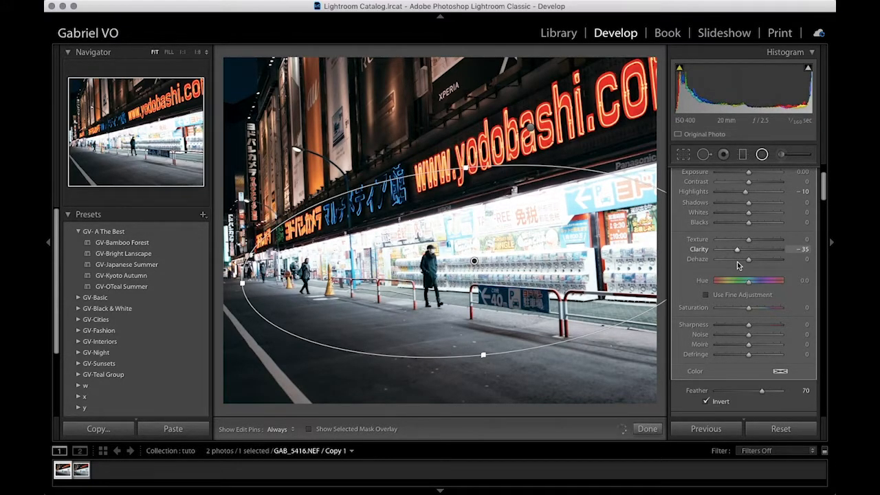
{"action": "mouse_move", "coordinate": [749, 261]}
{"action": "left_mouse_down"}
{"action": "mouse_move", "coordinate": [718, 268]}
{"action": "mouse_move", "coordinate": [738, 267]}
{"action": "left_mouse_up"}
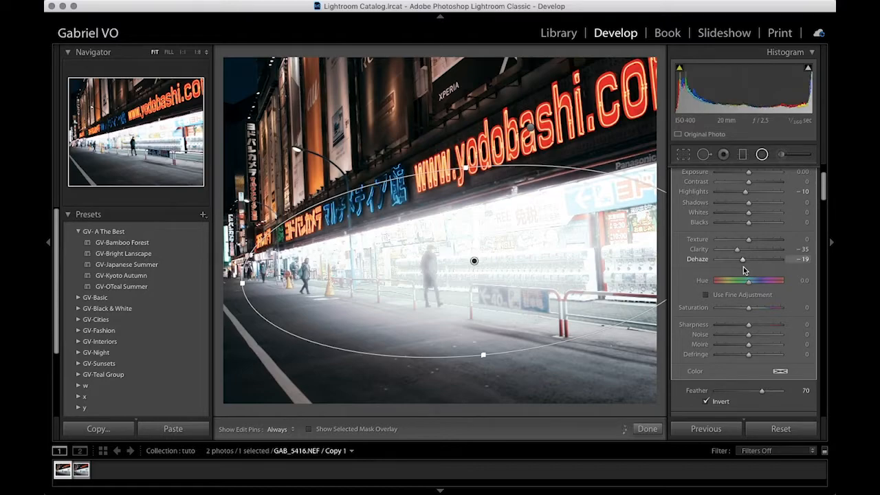
{"action": "left_click_drag", "start_coordinate": [746, 267], "coordinate": [747, 267]}
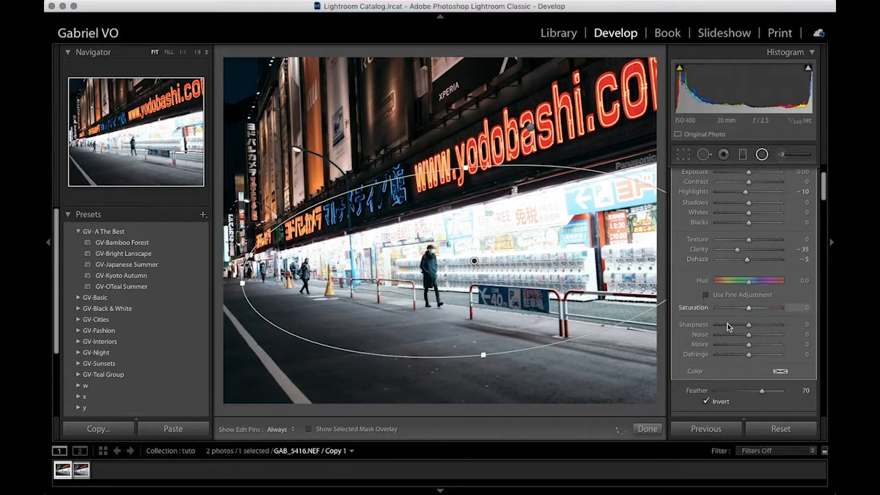
{"action": "left_click_drag", "start_coordinate": [761, 391], "coordinate": [766, 392]}
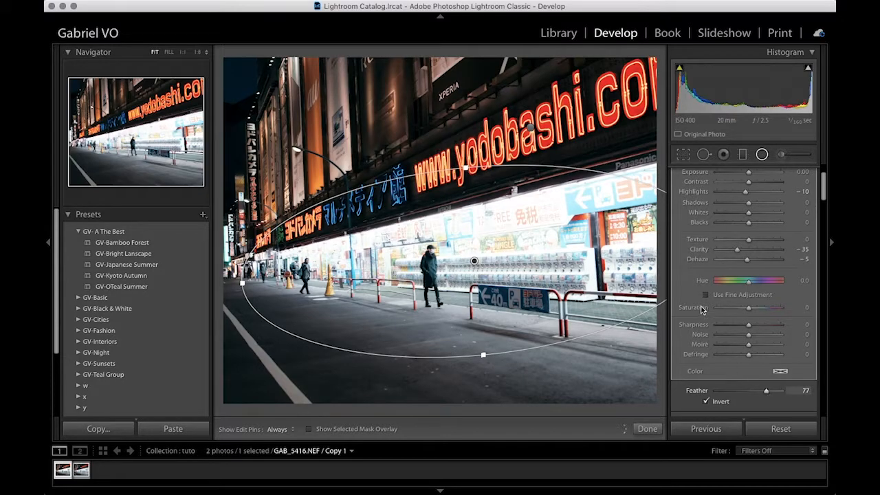
Tint the storefront radial filter blue with hue 219 at 15% saturation, and finish the filter.
{"action": "scroll", "coordinate": [705, 307], "scroll_direction": "down", "scroll_amount": 2}
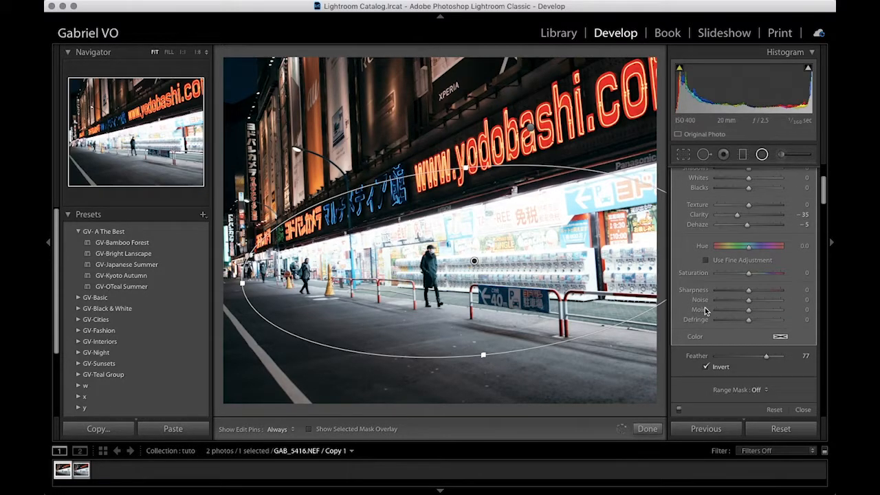
{"action": "left_click", "coordinate": [779, 338]}
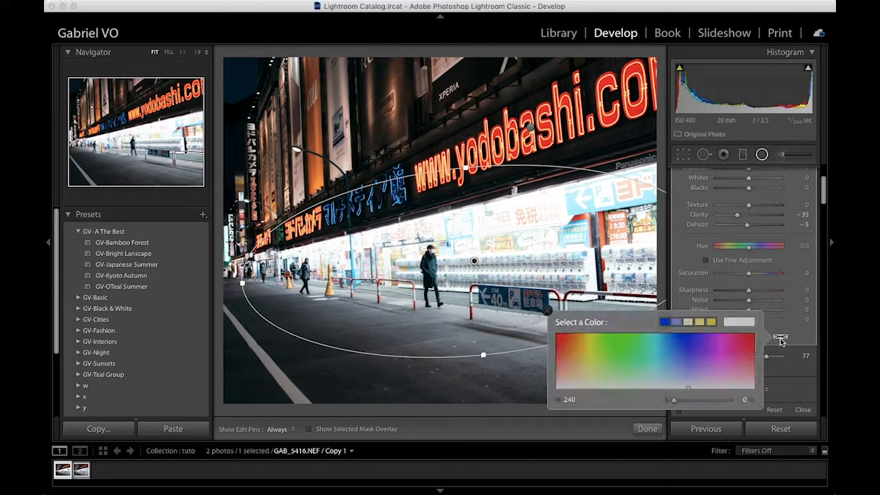
{"action": "left_click", "coordinate": [676, 348]}
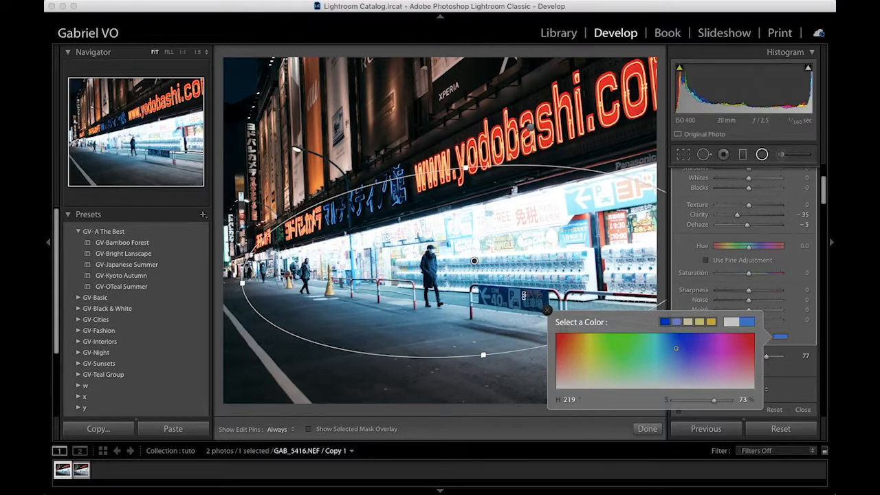
{"action": "left_click_drag", "start_coordinate": [689, 400], "coordinate": [676, 406]}
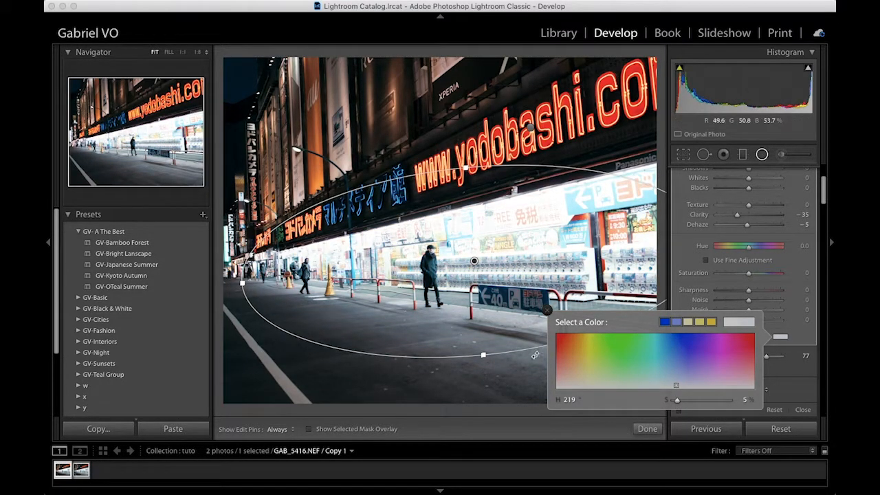
{"action": "left_click_drag", "start_coordinate": [677, 402], "coordinate": [681, 403]}
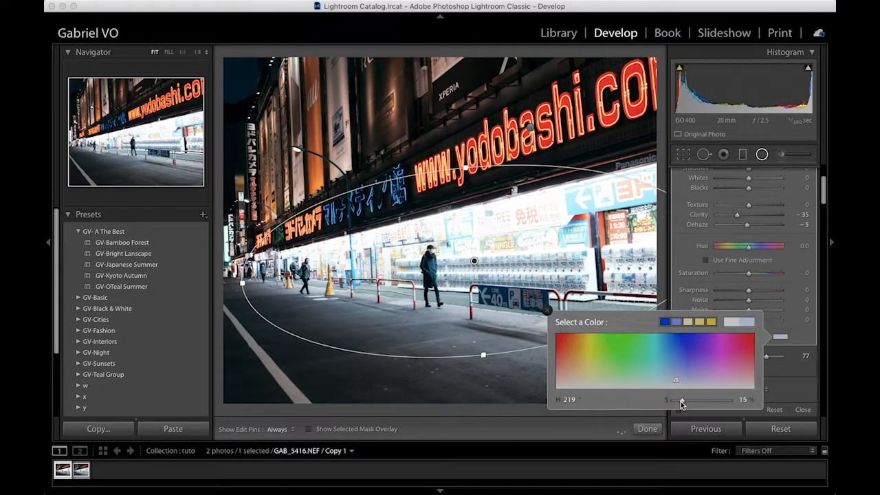
{"action": "left_click", "coordinate": [546, 311]}
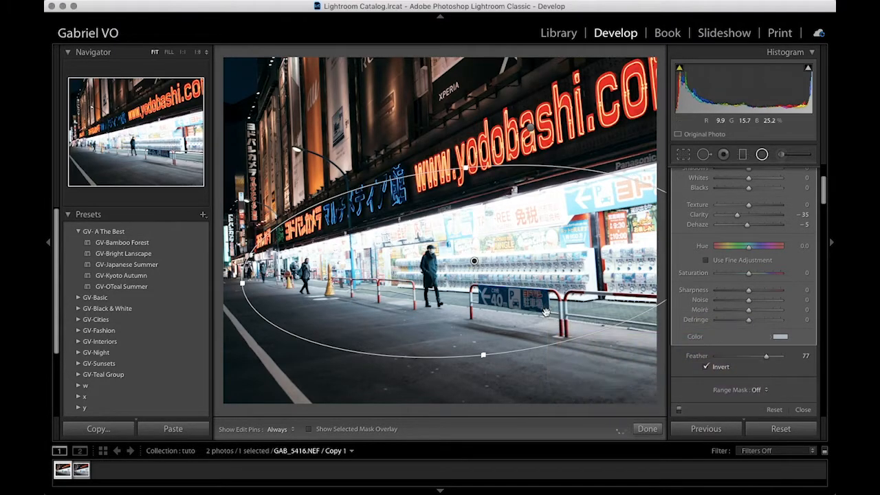
{"action": "left_click", "coordinate": [638, 426]}
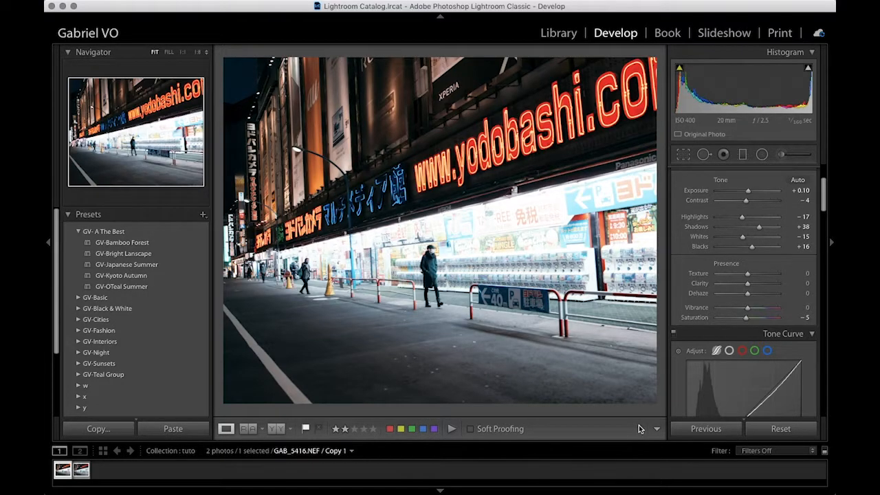
{"action": "left_click", "coordinate": [762, 155]}
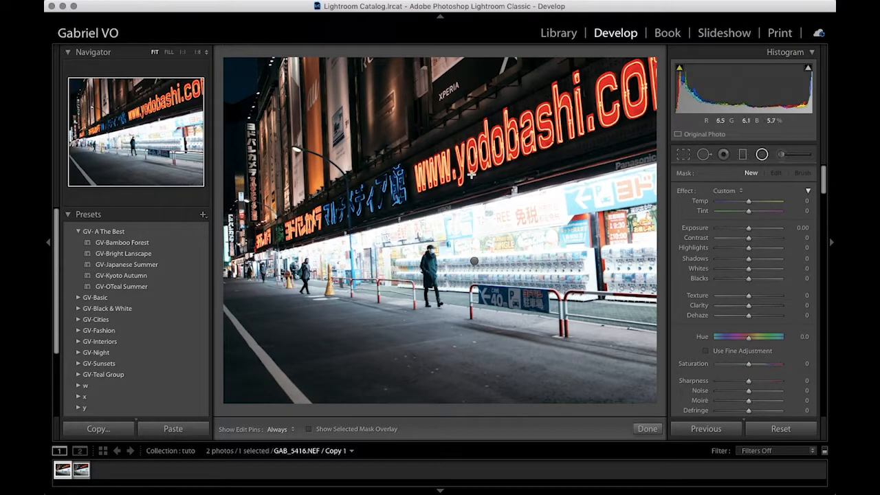
{"action": "mouse_move", "coordinate": [555, 210]}
{"action": "left_mouse_down"}
{"action": "mouse_move", "coordinate": [578, 221]}
{"action": "mouse_move", "coordinate": [535, 218]}
{"action": "mouse_move", "coordinate": [543, 198]}
{"action": "left_mouse_up"}
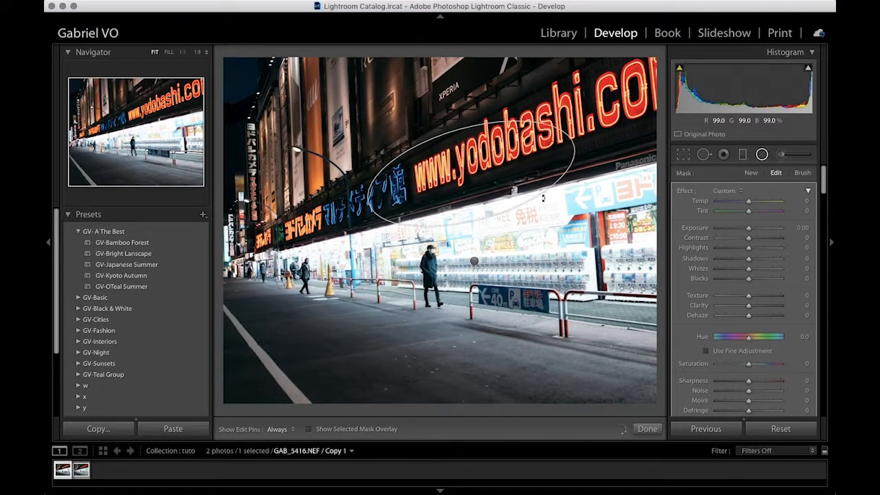
{"action": "left_click_drag", "start_coordinate": [470, 174], "coordinate": [534, 137]}
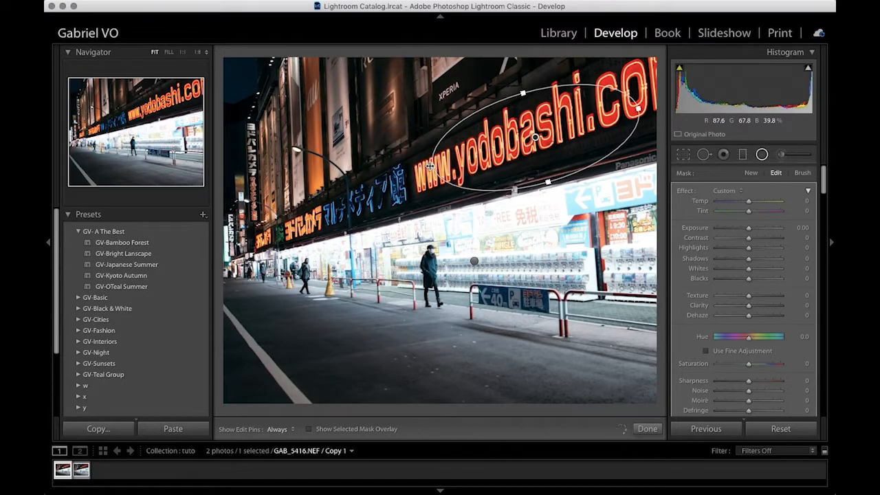
{"action": "left_click_drag", "start_coordinate": [412, 174], "coordinate": [397, 180]}
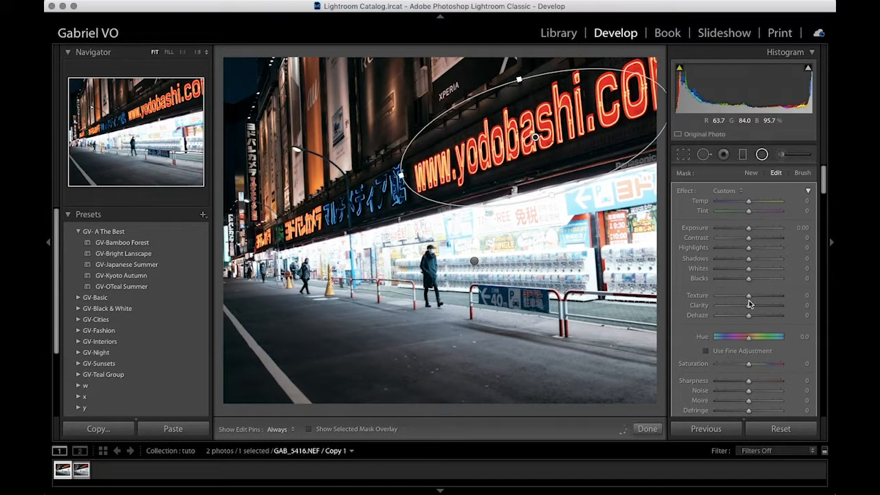
{"action": "mouse_move", "coordinate": [747, 307]}
{"action": "left_mouse_down"}
{"action": "mouse_move", "coordinate": [729, 307]}
{"action": "mouse_move", "coordinate": [741, 308]}
{"action": "left_mouse_up"}
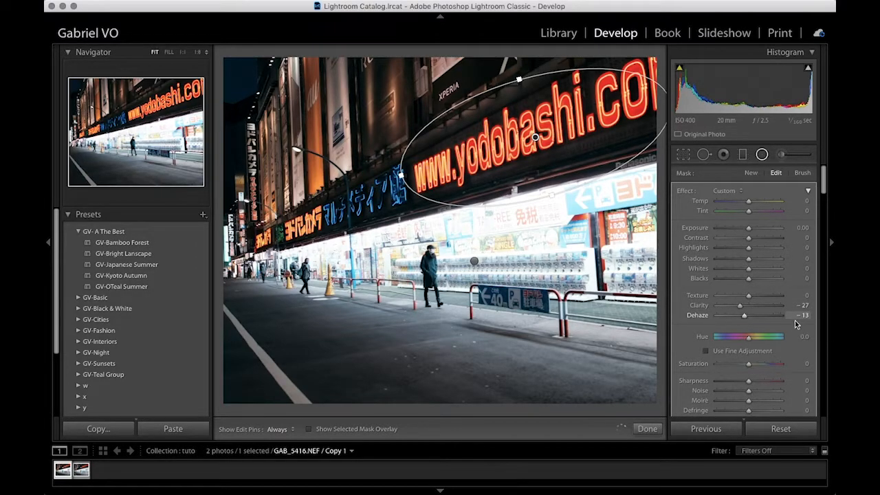
Tint the red sign's radial filter with hue 11 at 21% saturation, and finish the filter.
{"action": "scroll", "coordinate": [754, 327], "scroll_direction": "down", "scroll_amount": 5}
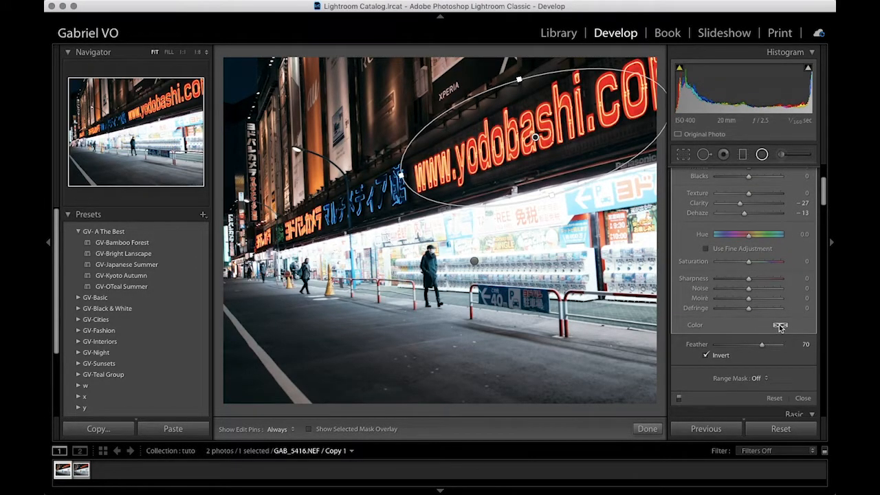
{"action": "left_click", "coordinate": [779, 324]}
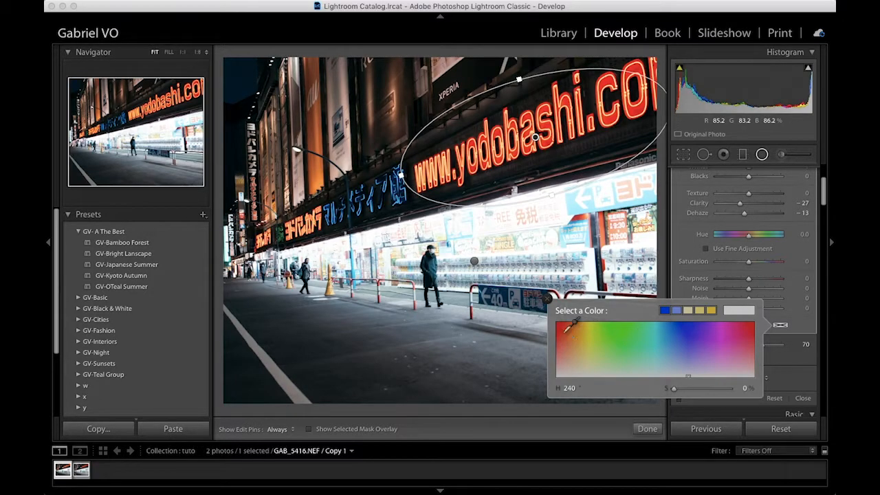
{"action": "left_click", "coordinate": [562, 330]}
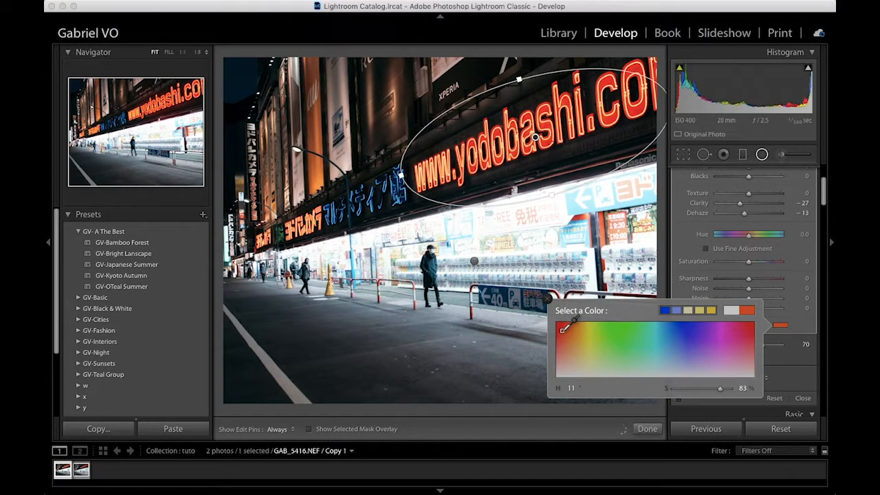
{"action": "left_click", "coordinate": [685, 389]}
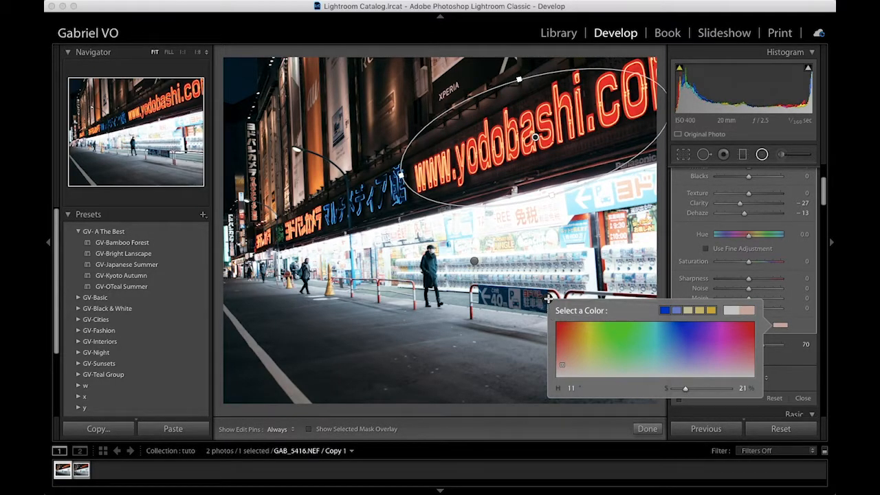
{"action": "left_click", "coordinate": [547, 300]}
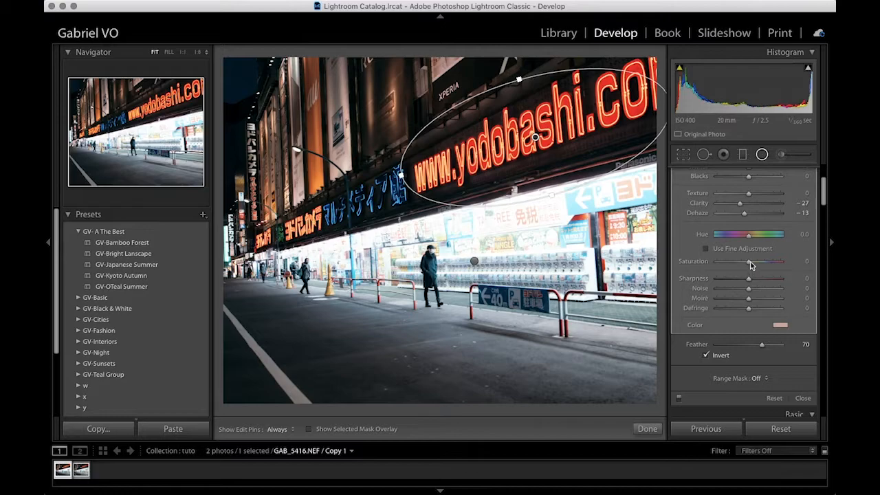
{"action": "mouse_move", "coordinate": [750, 263]}
{"action": "left_mouse_down"}
{"action": "mouse_move", "coordinate": [787, 259]}
{"action": "mouse_move", "coordinate": [748, 263]}
{"action": "left_mouse_up"}
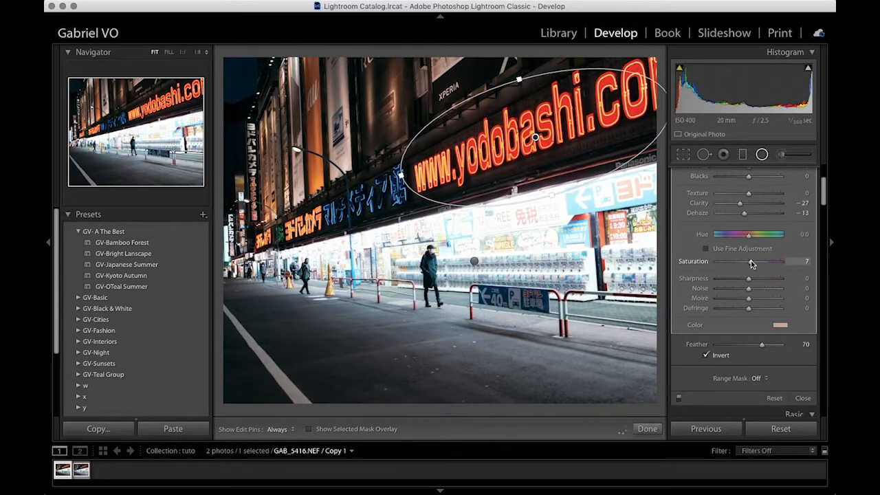
{"action": "left_click", "coordinate": [648, 430]}
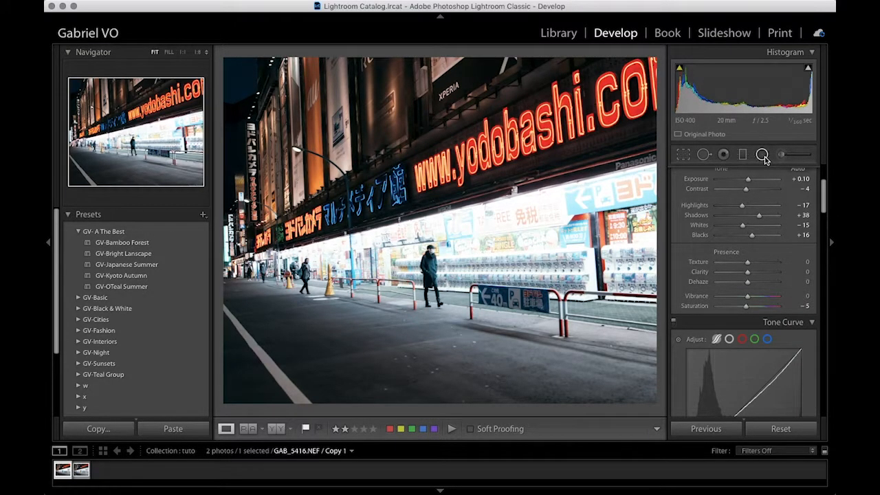
Duplicate the red sign's radial filter and move the copy onto the blue Japanese neon sign.
{"action": "left_click", "coordinate": [766, 155]}
{"action": "left_click", "coordinate": [528, 139]}
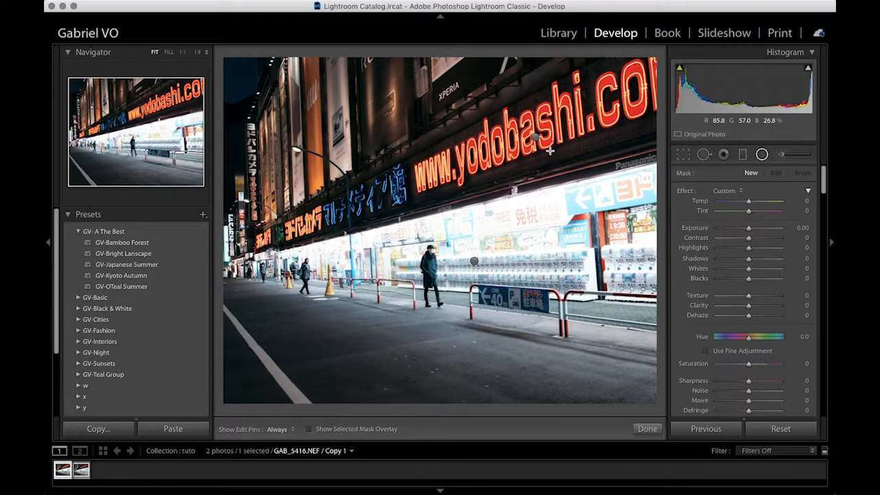
{"action": "right_click", "coordinate": [537, 139]}
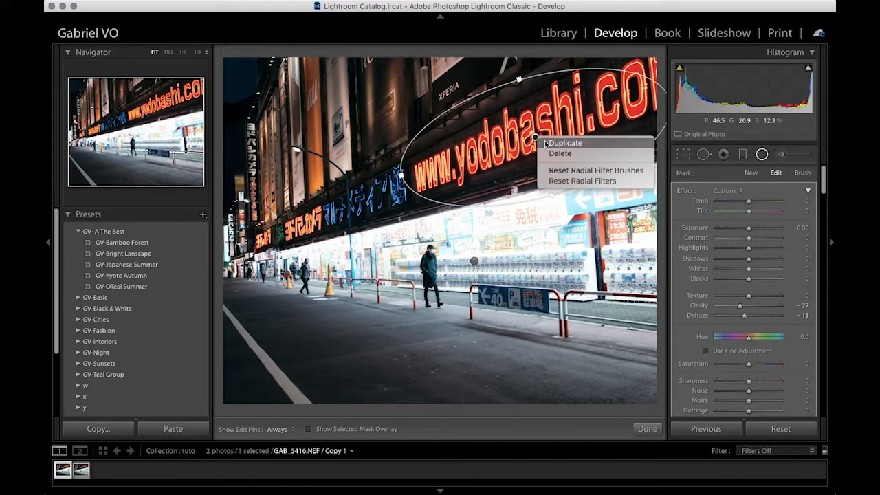
{"action": "key", "text": "Escape"}
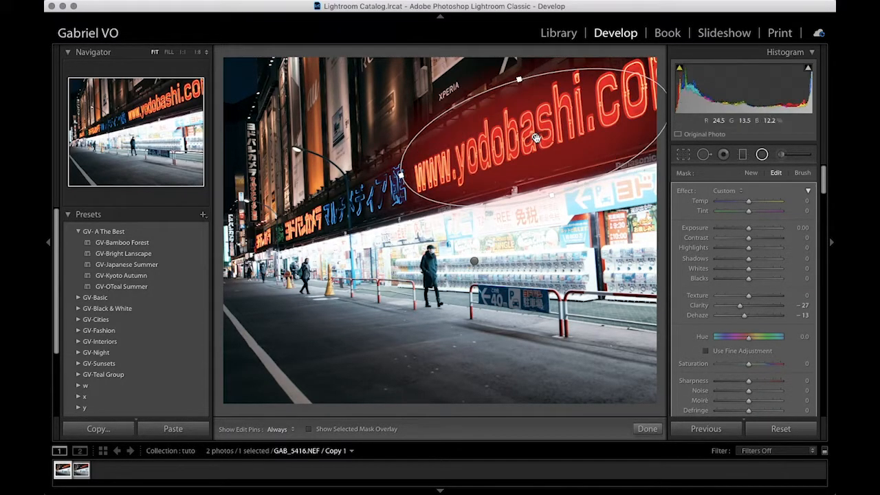
{"action": "left_click_drag", "start_coordinate": [535, 138], "coordinate": [377, 194]}
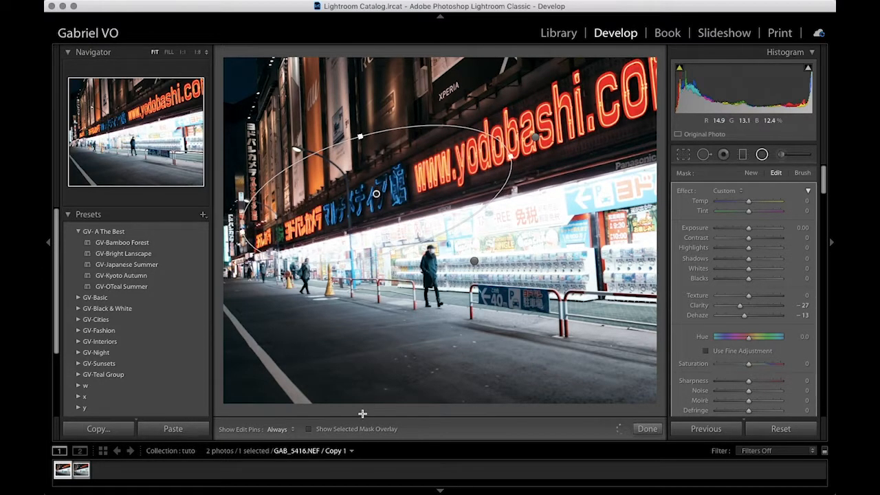
Using the mask overlay as a guide, shrink the duplicated radial filter to fit the blue neon sign and adjust its position.
{"action": "key", "text": "o"}
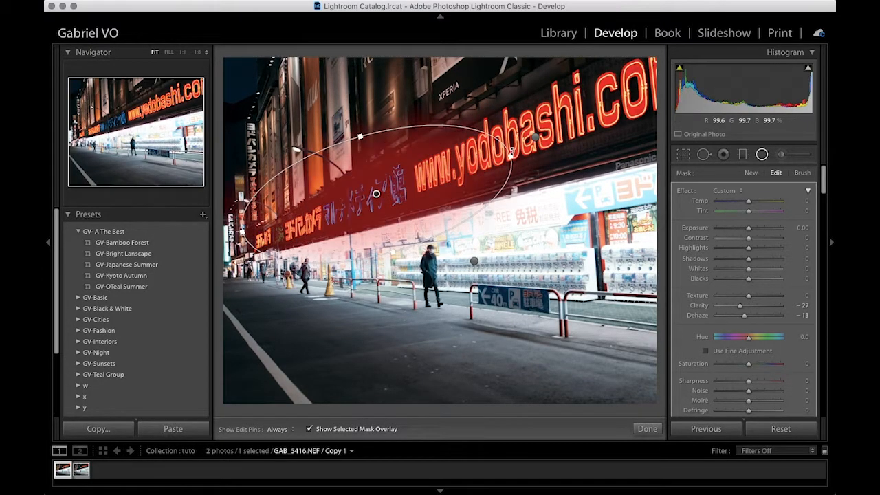
{"action": "left_click_drag", "start_coordinate": [512, 157], "coordinate": [437, 193]}
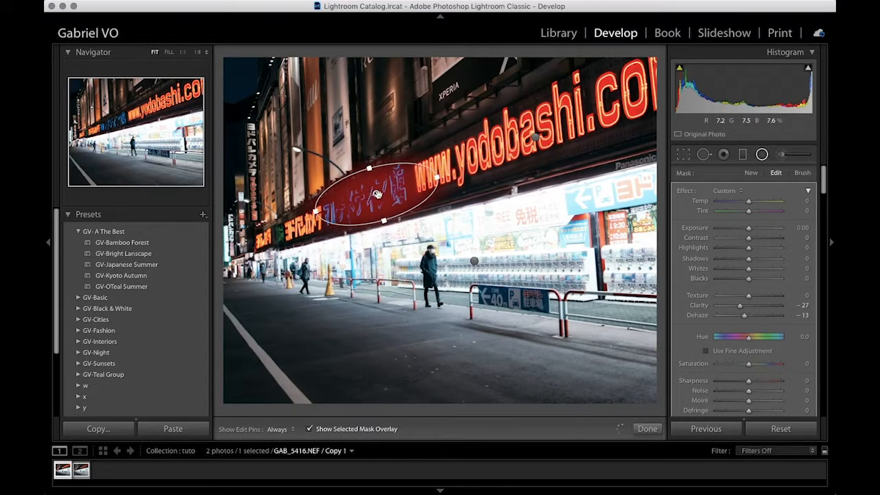
{"action": "left_click_drag", "start_coordinate": [377, 197], "coordinate": [410, 212]}
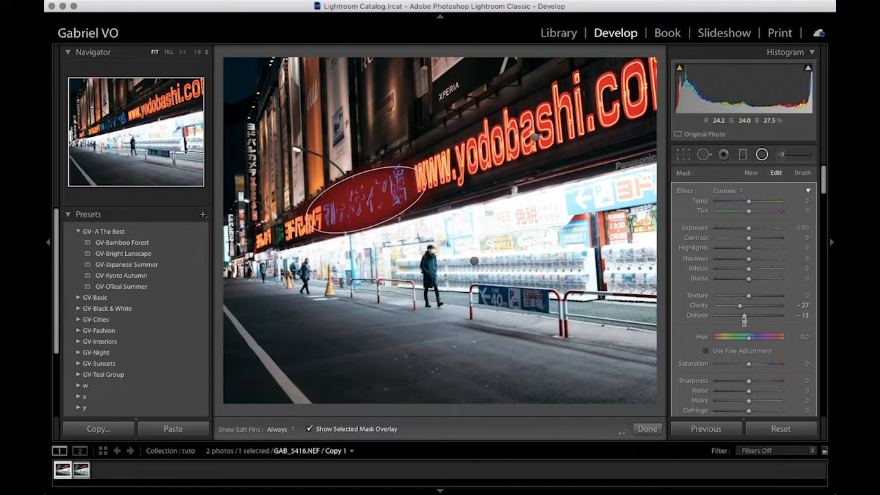
Tint the blue neon sign's radial filter with hue 231 at 22% saturation.
{"action": "scroll", "coordinate": [767, 362], "scroll_direction": "down", "scroll_amount": 3}
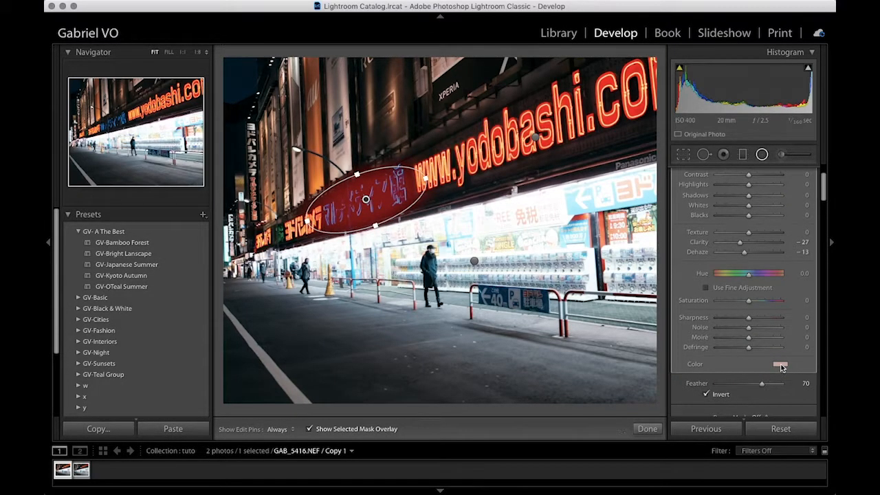
{"action": "left_click", "coordinate": [779, 365]}
{"action": "left_click", "coordinate": [684, 390]}
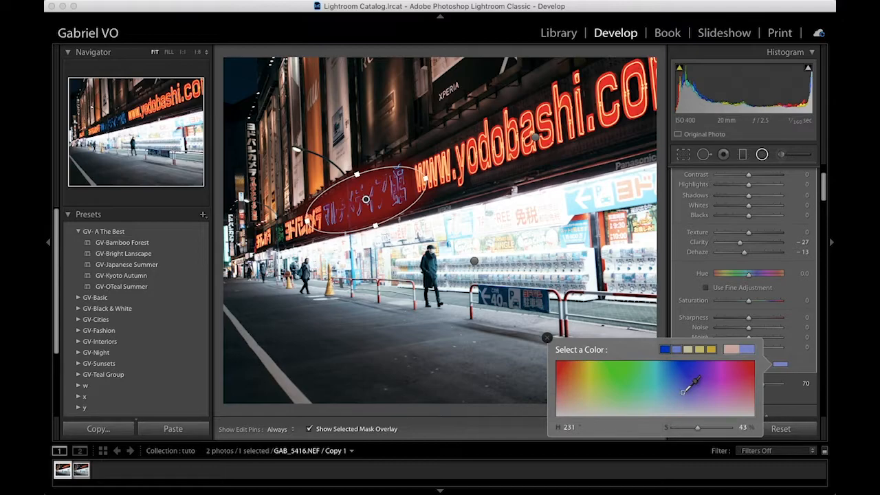
{"action": "left_click_drag", "start_coordinate": [693, 427], "coordinate": [685, 428]}
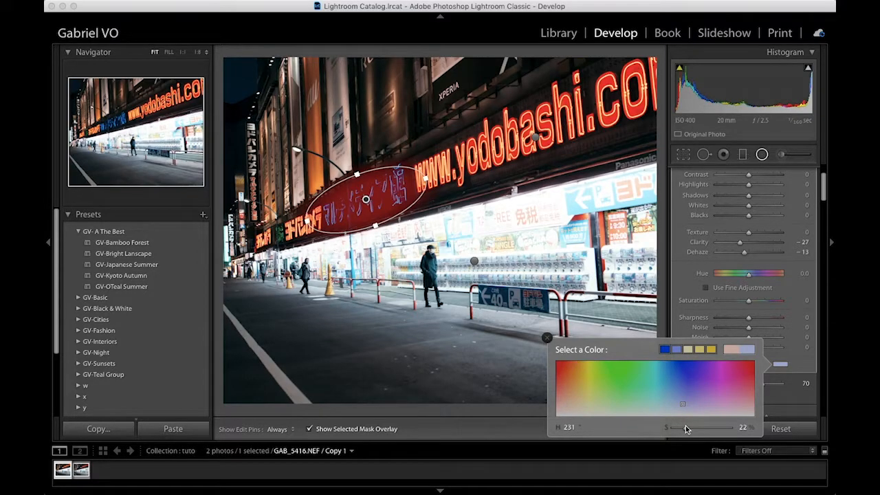
{"action": "left_click", "coordinate": [546, 338]}
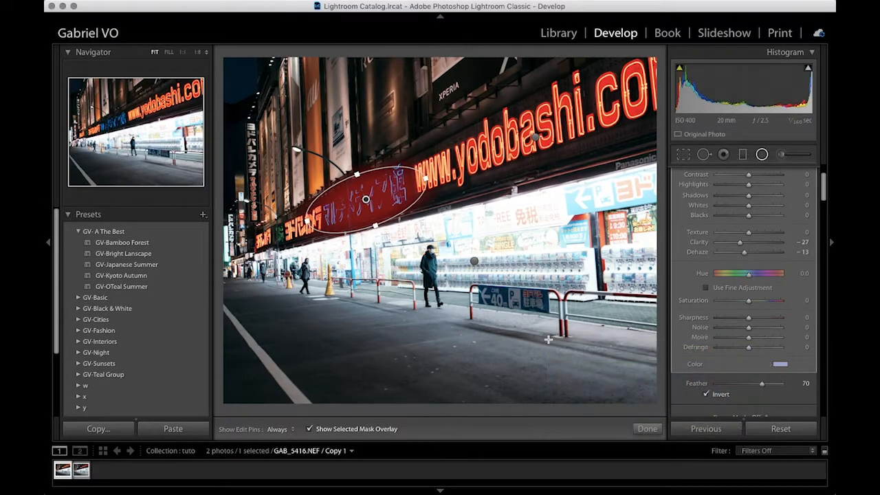
Hide the mask overlay, set the blue sign filter's Temp to −5, and finish the filter.
{"action": "left_click", "coordinate": [309, 428]}
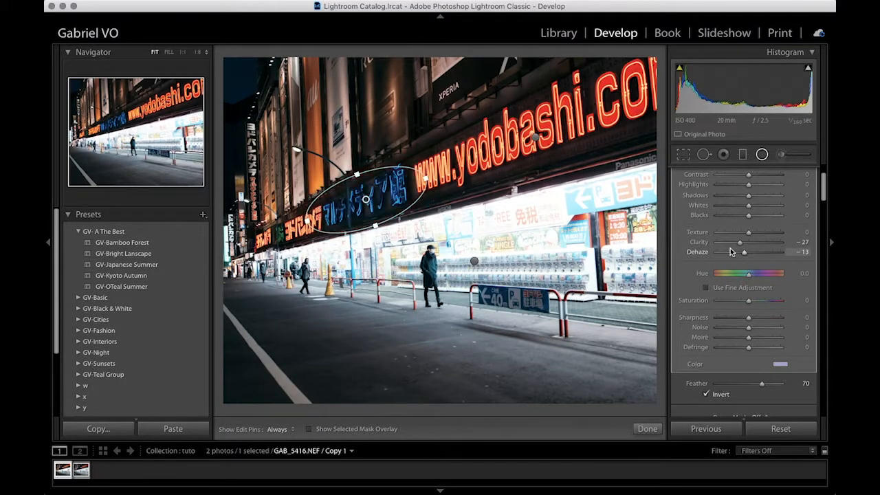
{"action": "scroll", "coordinate": [730, 251], "scroll_direction": "up", "scroll_amount": 3}
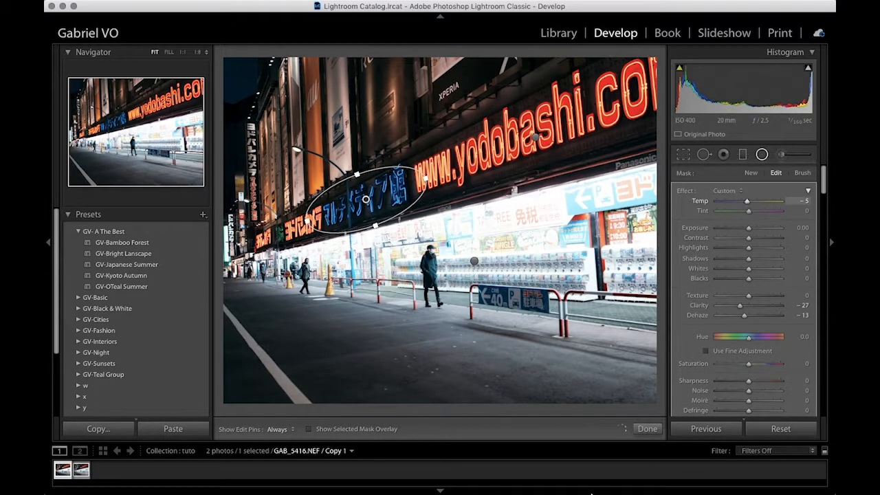
{"action": "left_click", "coordinate": [647, 428]}
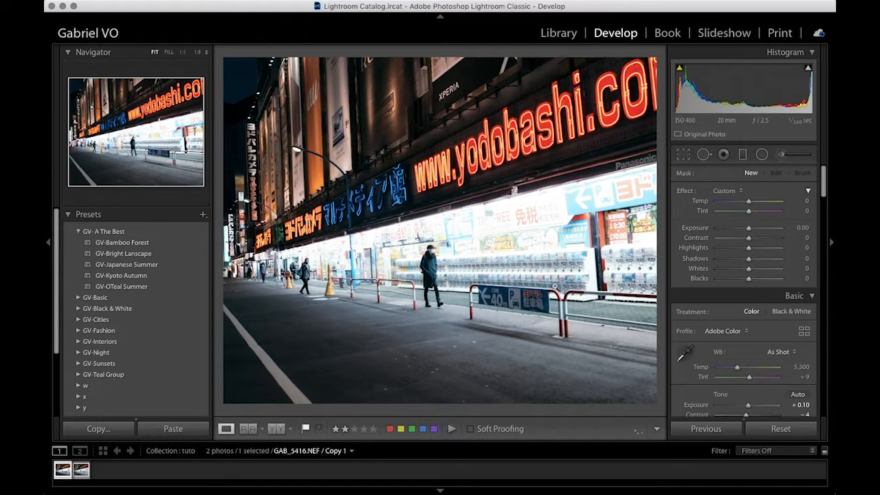
Draw a new large radial filter, centre it over the lit storefront and pedestrian, and tilt it slightly to follow the street.
{"action": "left_click", "coordinate": [762, 155]}
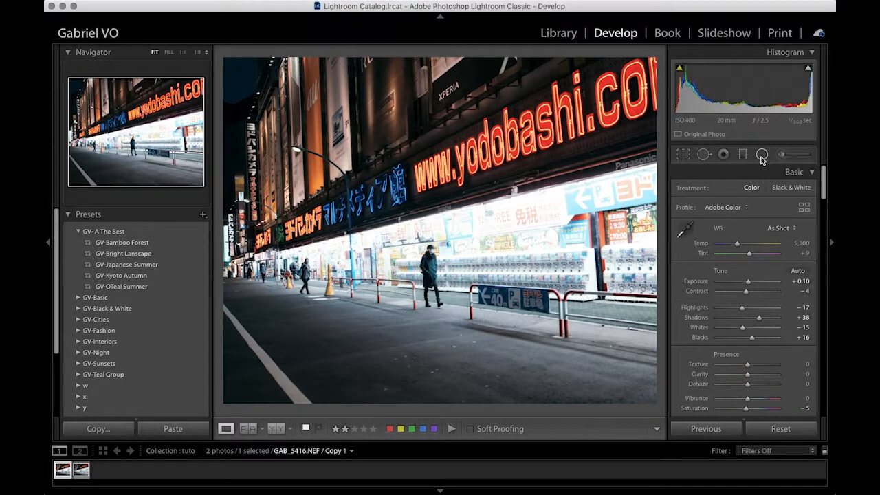
{"action": "left_click", "coordinate": [762, 155]}
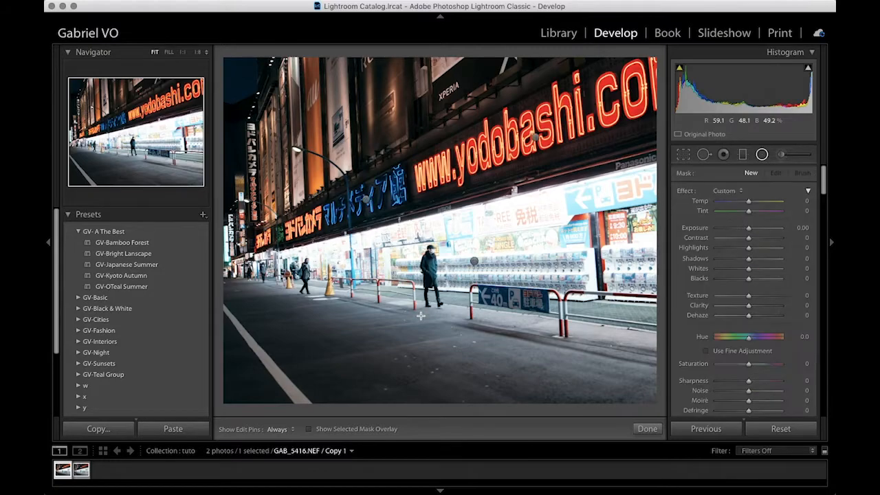
{"action": "left_click_drag", "start_coordinate": [457, 337], "coordinate": [519, 370]}
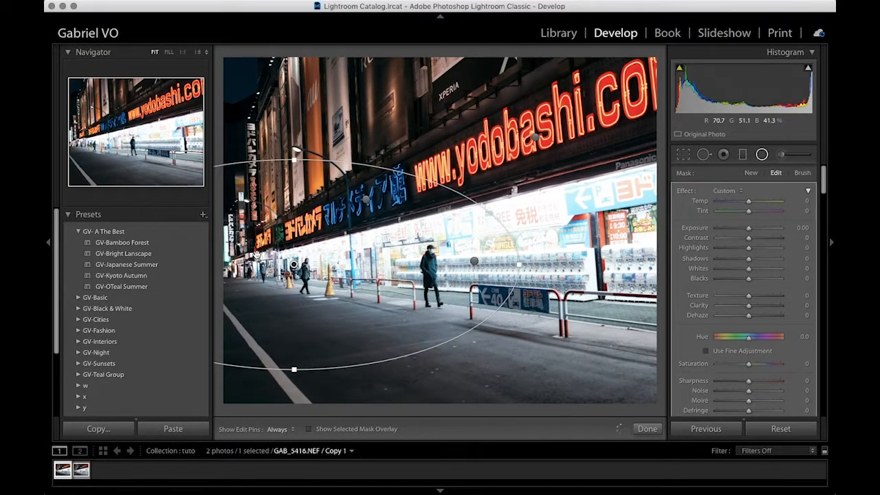
{"action": "left_click_drag", "start_coordinate": [294, 264], "coordinate": [454, 261]}
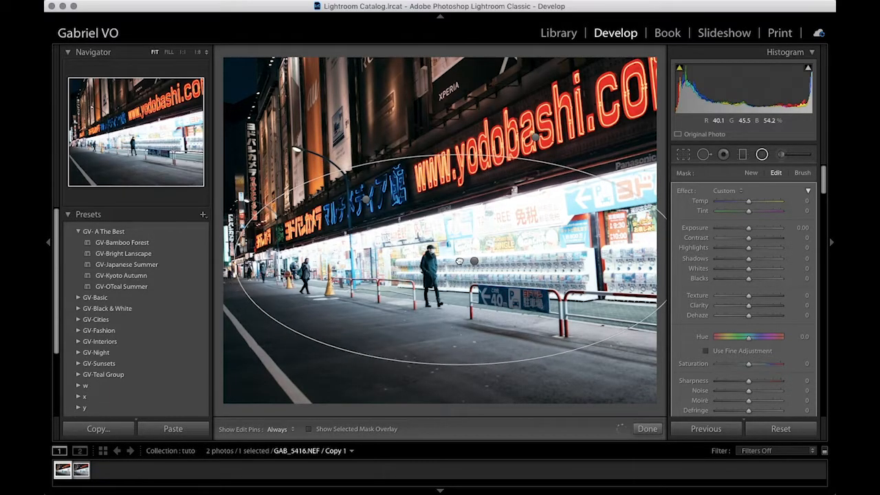
{"action": "left_click_drag", "start_coordinate": [563, 354], "coordinate": [567, 327]}
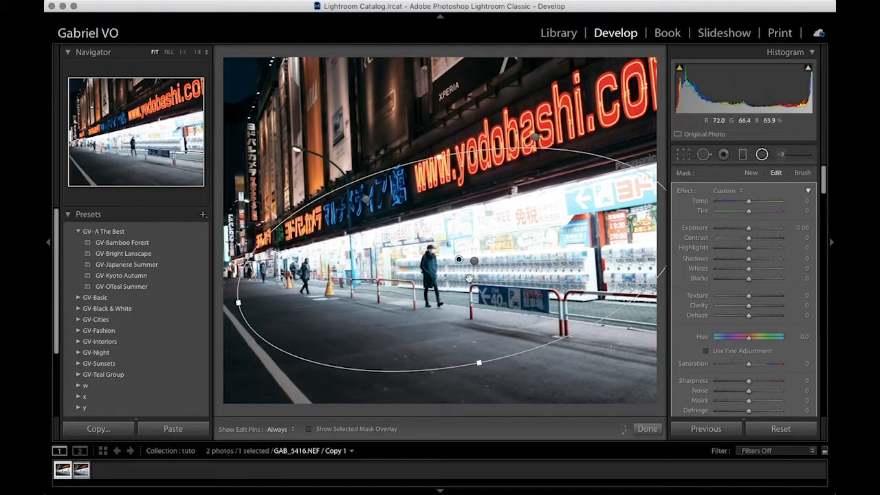
{"action": "left_click_drag", "start_coordinate": [520, 363], "coordinate": [513, 368]}
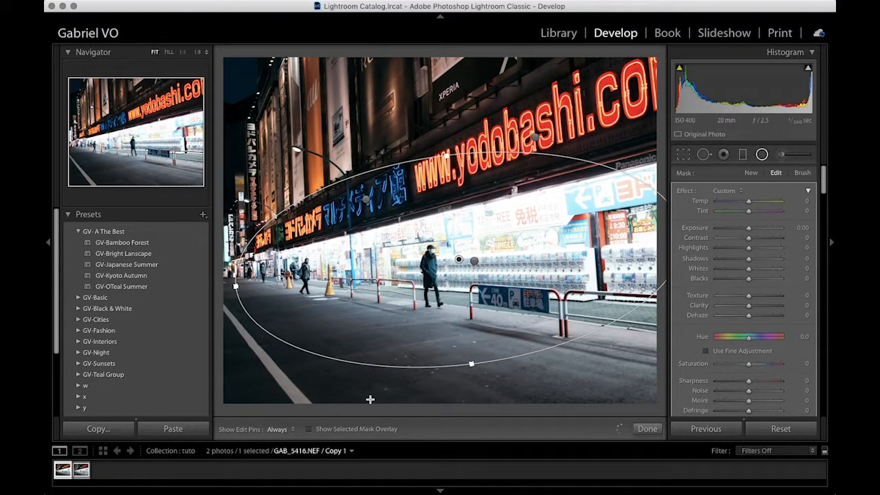
With the mask overlay shown, turn off Invert so the filter affects the surroundings, and enlarge the ellipse beyond the storefront.
{"action": "key", "text": "o"}
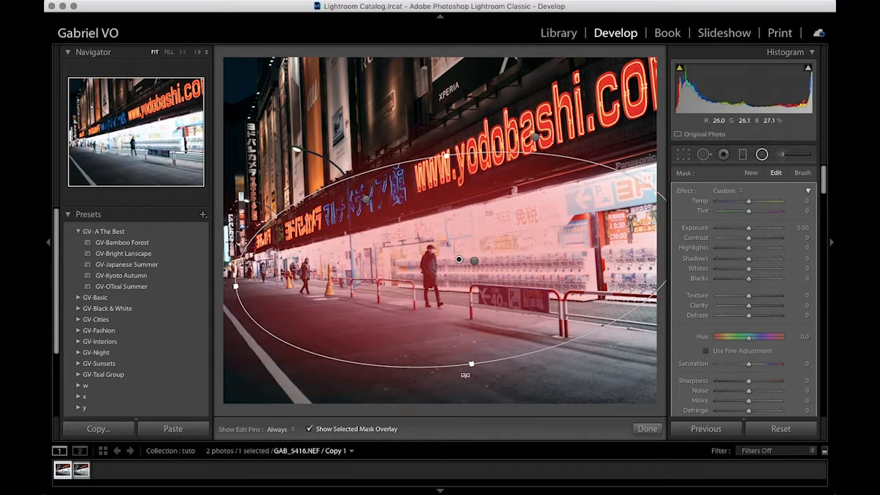
{"action": "left_click_drag", "start_coordinate": [470, 363], "coordinate": [469, 345]}
{"action": "scroll", "coordinate": [691, 303], "scroll_direction": "down", "scroll_amount": 5}
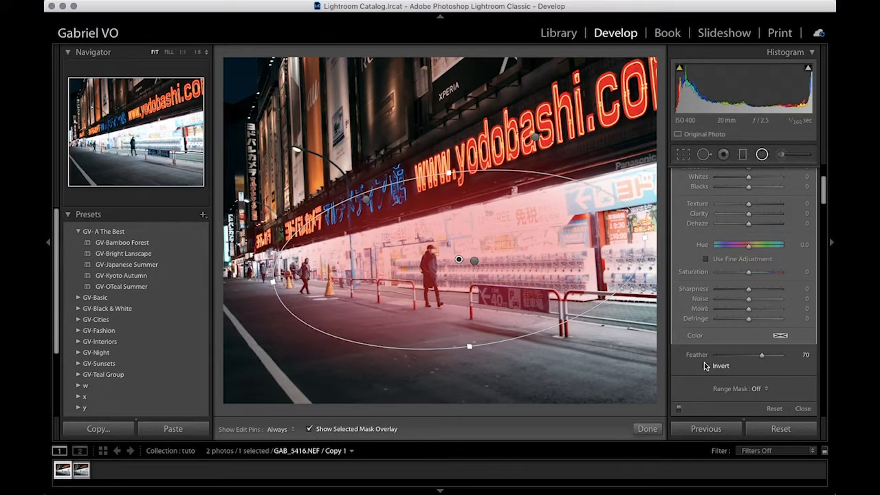
{"action": "left_click", "coordinate": [704, 365]}
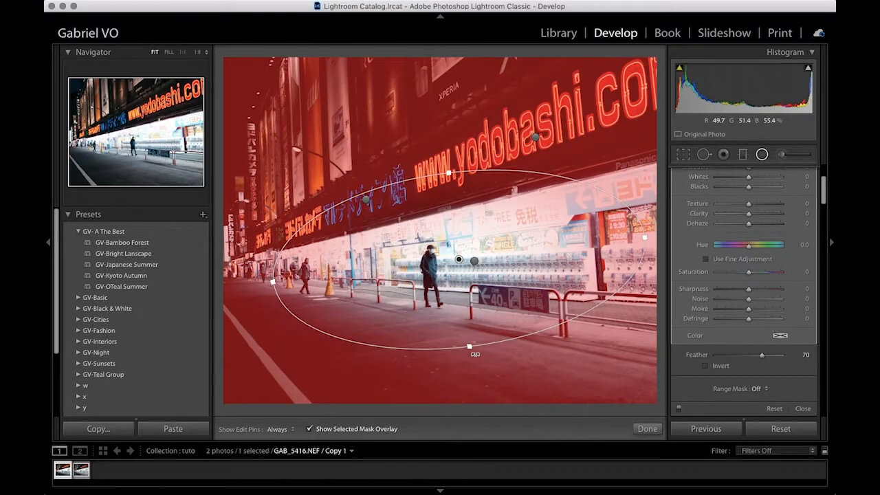
{"action": "left_click_drag", "start_coordinate": [469, 365], "coordinate": [473, 377]}
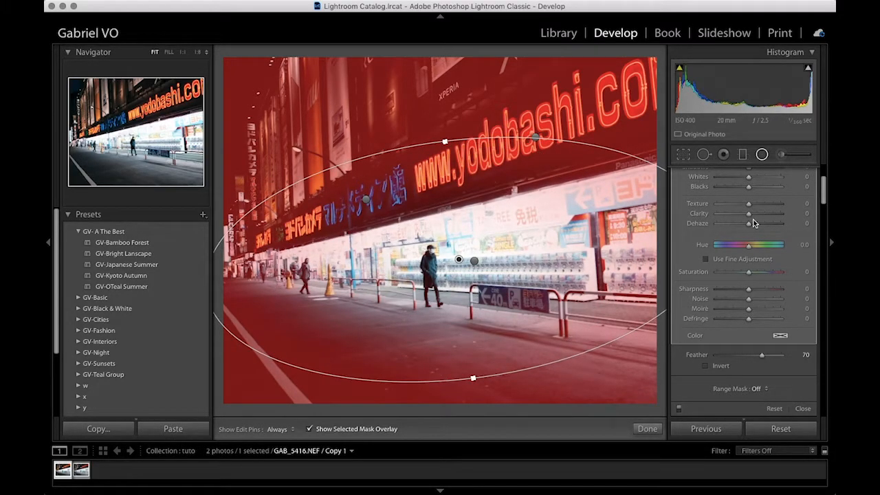
Darken the surroundings with Exposure −0.46 and a slightly cooler Temp without the overlay, finish the filter, and compare with the before view.
{"action": "scroll", "coordinate": [753, 224], "scroll_direction": "up", "scroll_amount": 3}
{"action": "left_click", "coordinate": [358, 430]}
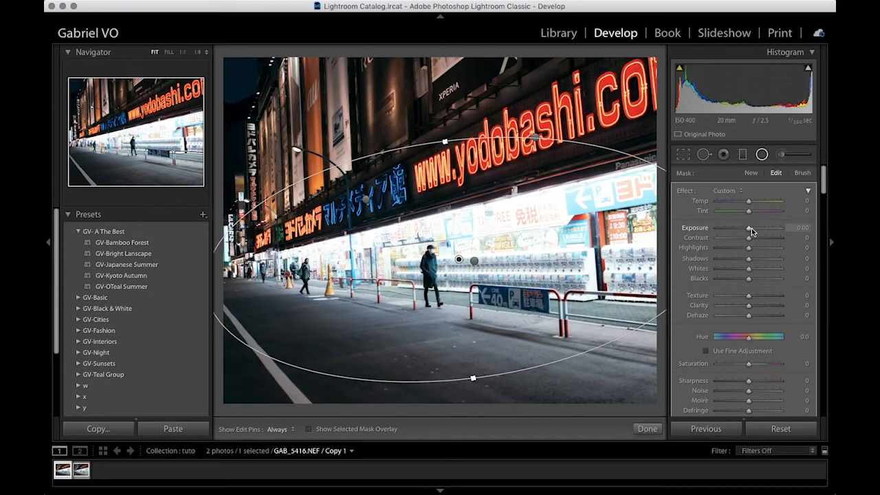
{"action": "left_click_drag", "start_coordinate": [752, 231], "coordinate": [748, 232]}
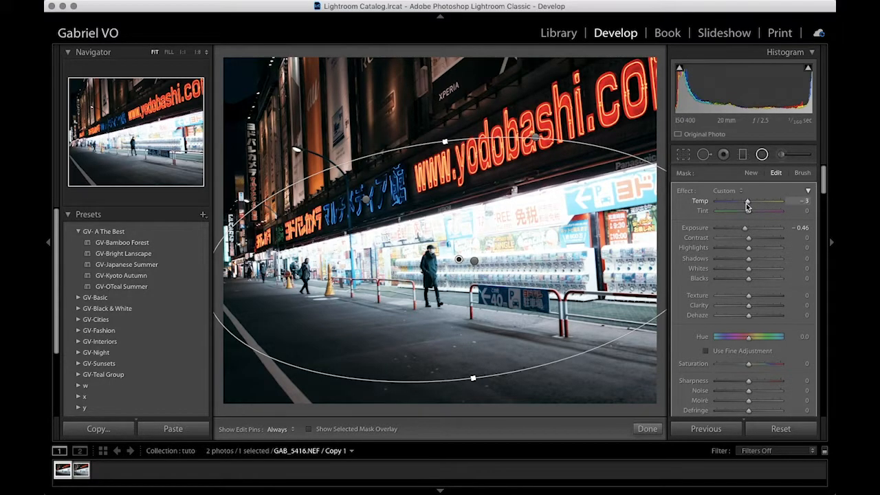
{"action": "left_click_drag", "start_coordinate": [747, 205], "coordinate": [745, 203]}
{"action": "left_click", "coordinate": [646, 428]}
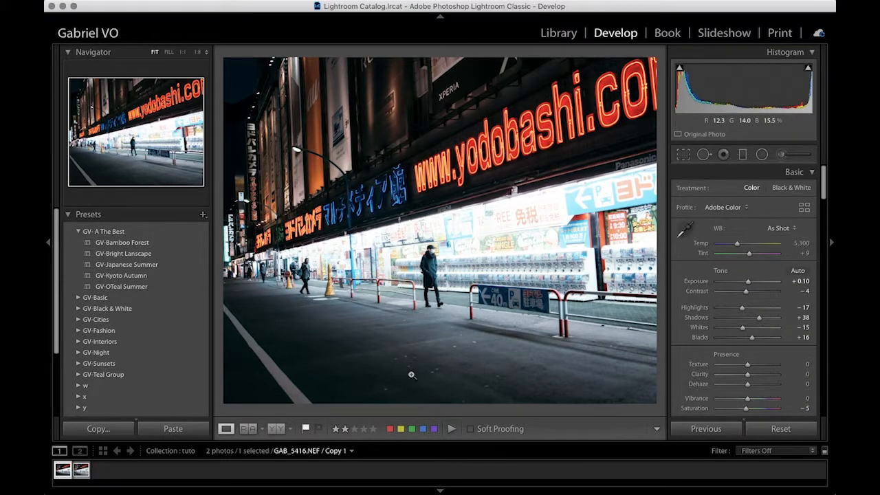
{"action": "key", "text": "backslash"}
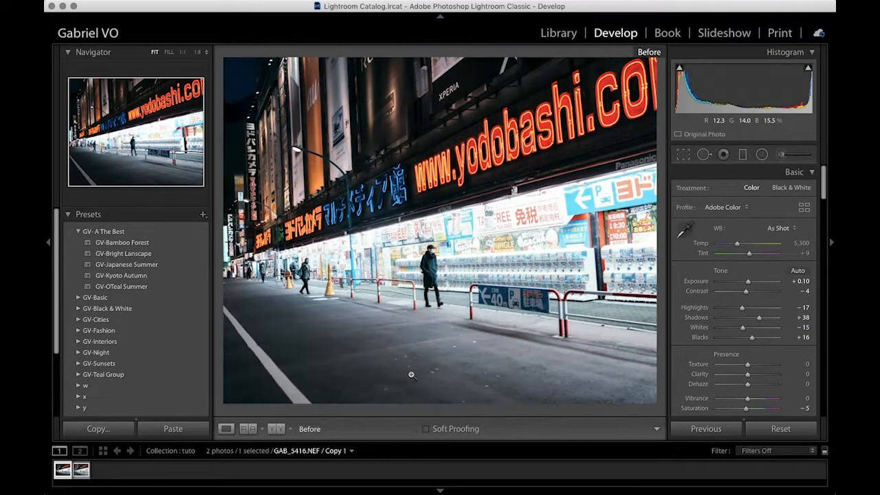